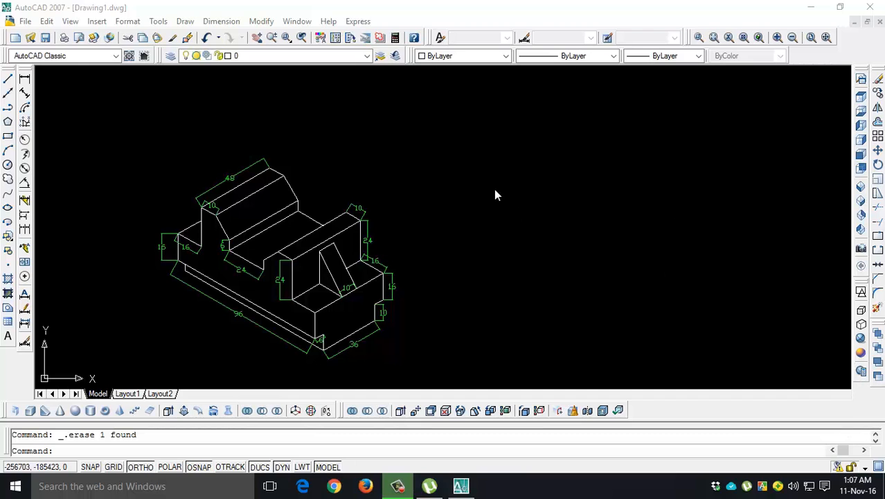
Turn off the Dim layer and view the isometric block without its dimensions
{"action": "left_click", "coordinate": [315, 55]}
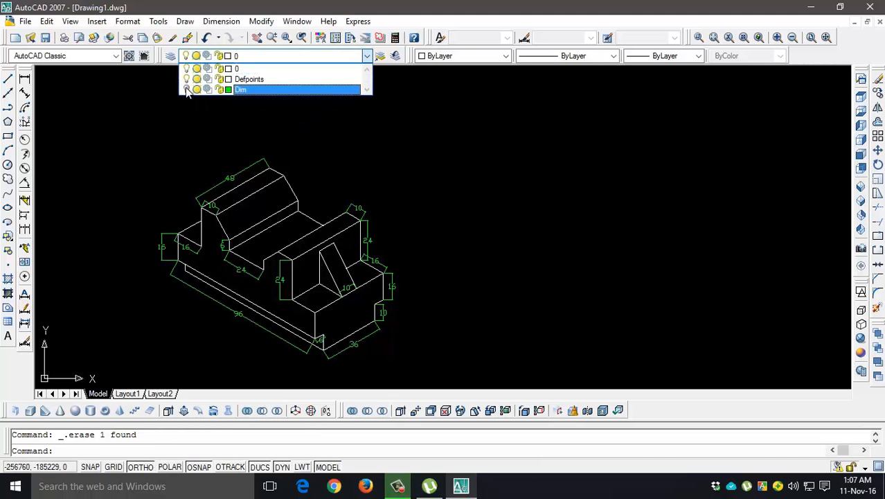
{"action": "left_click", "coordinate": [332, 170]}
{"action": "scroll", "coordinate": [413, 333], "scroll_direction": "up", "scroll_amount": 2}
{"action": "mouse_move", "coordinate": [443, 310]}
{"action": "middle_mouse_down"}
{"action": "mouse_move", "coordinate": [494, 339]}
{"action": "mouse_move", "coordinate": [542, 343]}
{"action": "middle_mouse_up"}
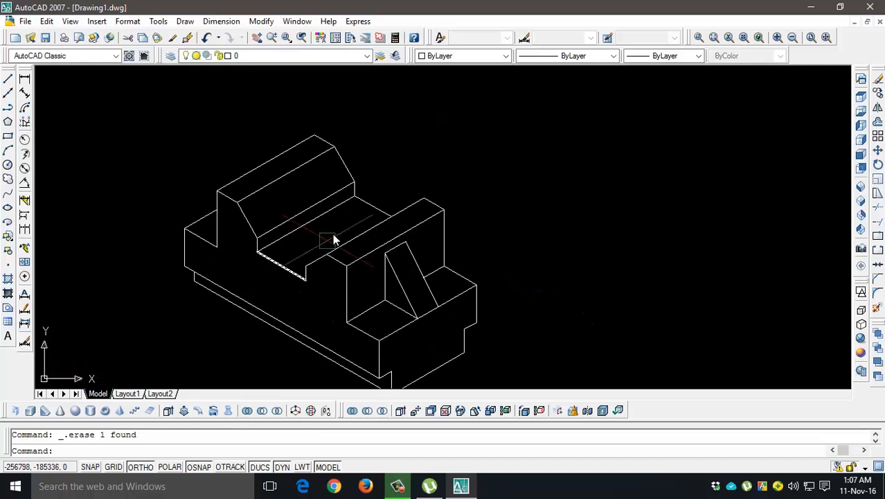
{"action": "scroll", "coordinate": [361, 232], "scroll_direction": "down", "scroll_amount": 2}
{"action": "scroll", "coordinate": [414, 286], "scroll_direction": "up", "scroll_amount": 2}
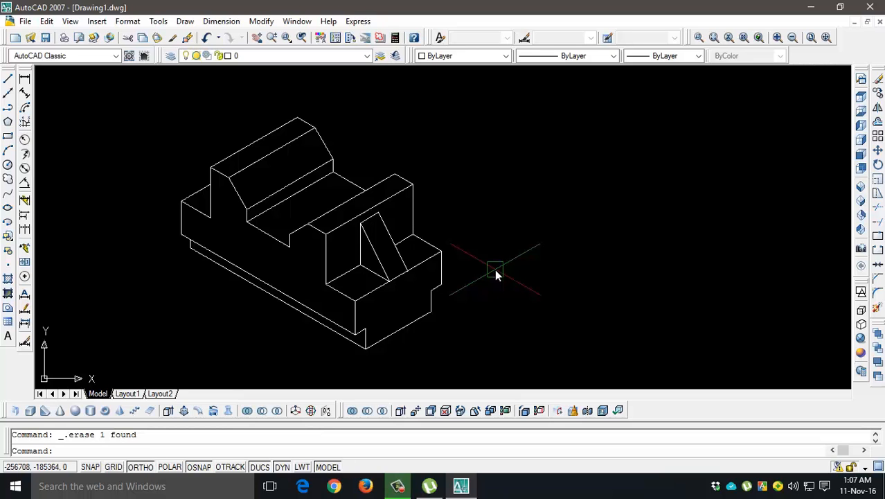
Turn the Dim layer back on to show the block's dimensions
{"action": "left_click", "coordinate": [337, 58]}
{"action": "left_click", "coordinate": [187, 90]}
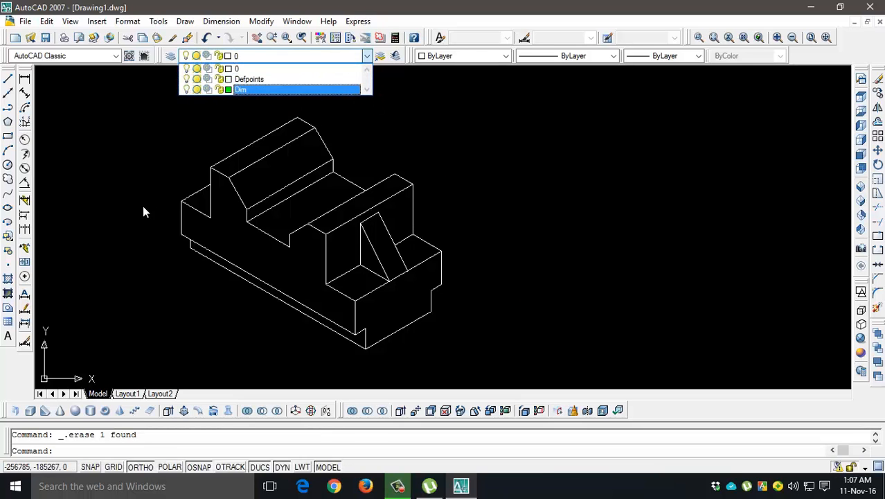
{"action": "left_click", "coordinate": [173, 220]}
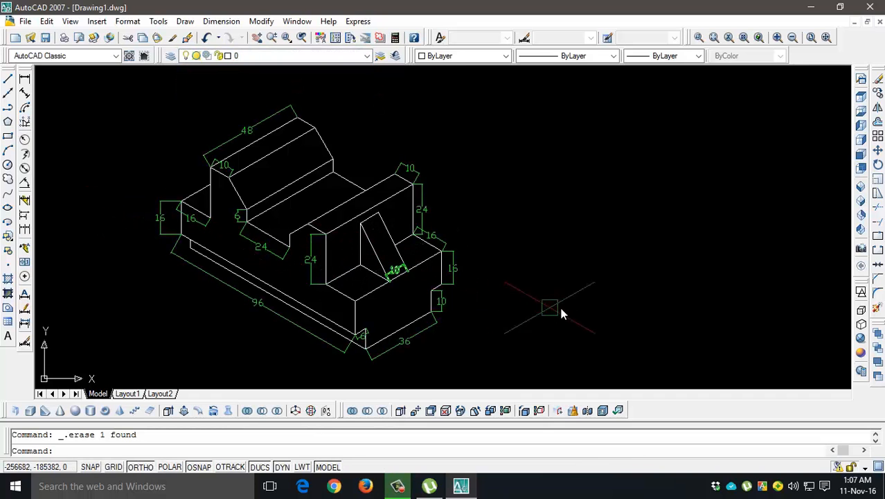
{"action": "middle_click_drag", "start_coordinate": [532, 321], "coordinate": [492, 303]}
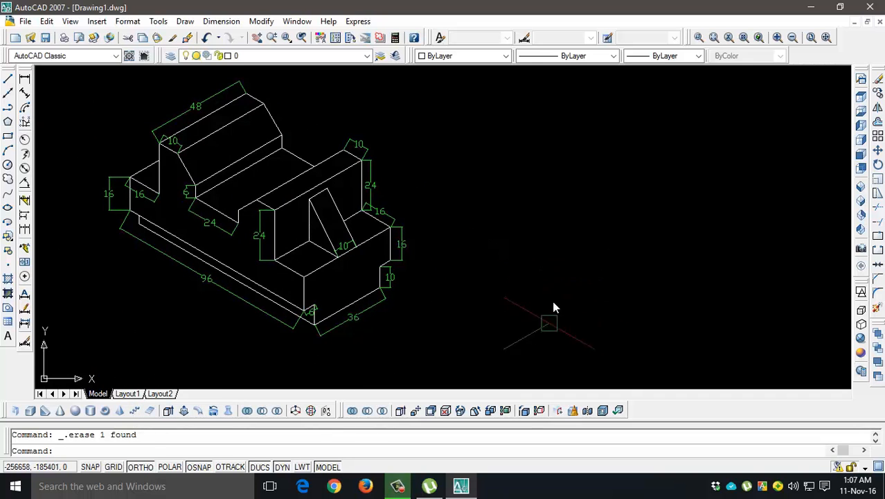
Set the grid snap type to Rectangular snap in the drafting settings
{"action": "right_click", "coordinate": [169, 469]}
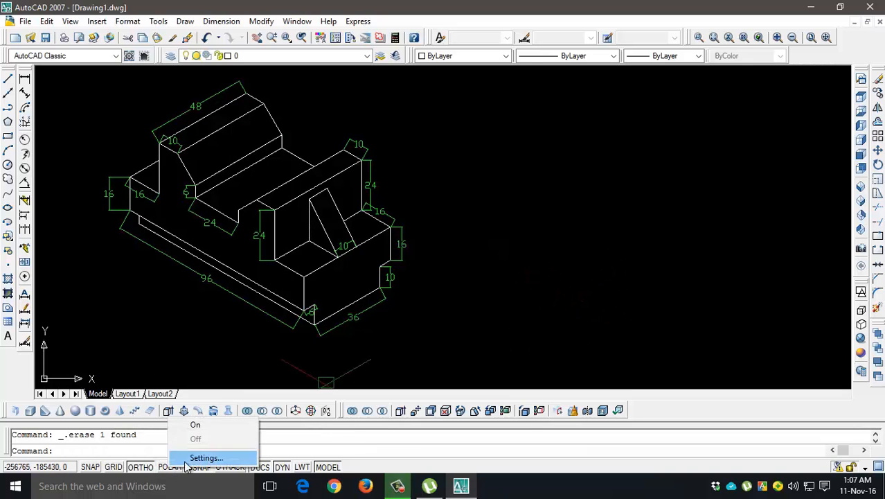
{"action": "left_click", "coordinate": [205, 458]}
{"action": "left_click", "coordinate": [323, 119]}
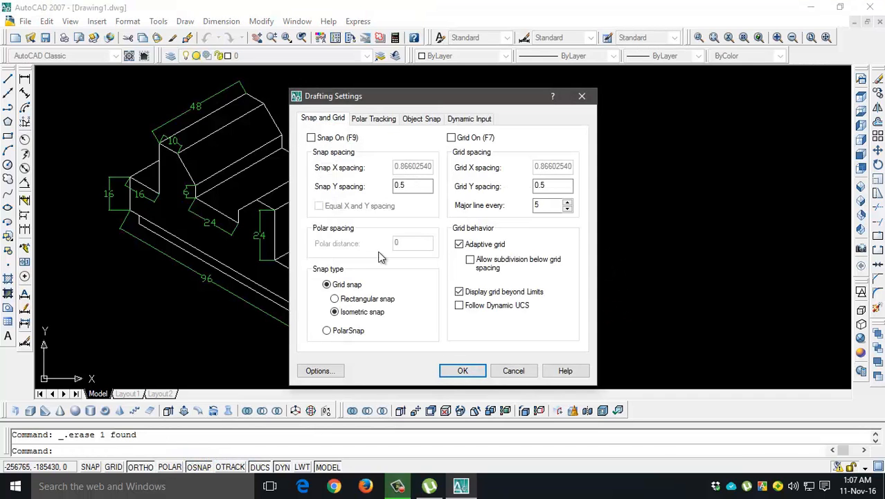
{"action": "left_click", "coordinate": [334, 300]}
{"action": "left_click", "coordinate": [481, 372]}
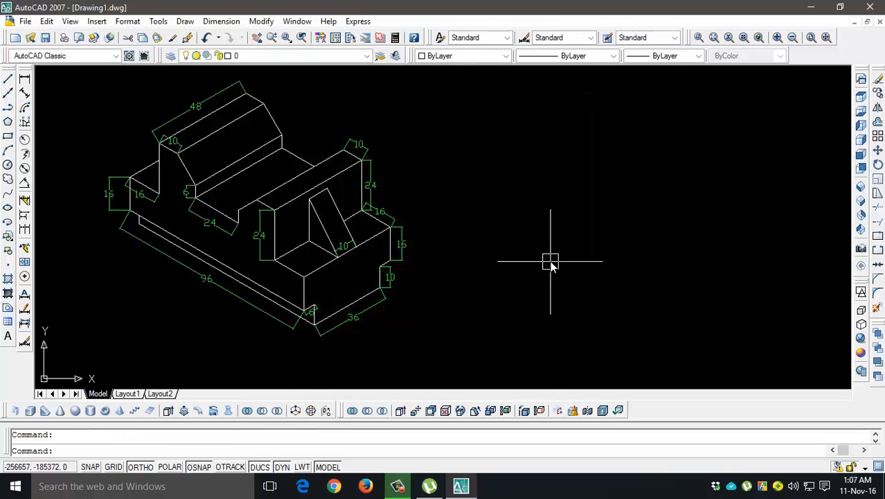
{"action": "middle_click_drag", "start_coordinate": [563, 252], "coordinate": [435, 246]}
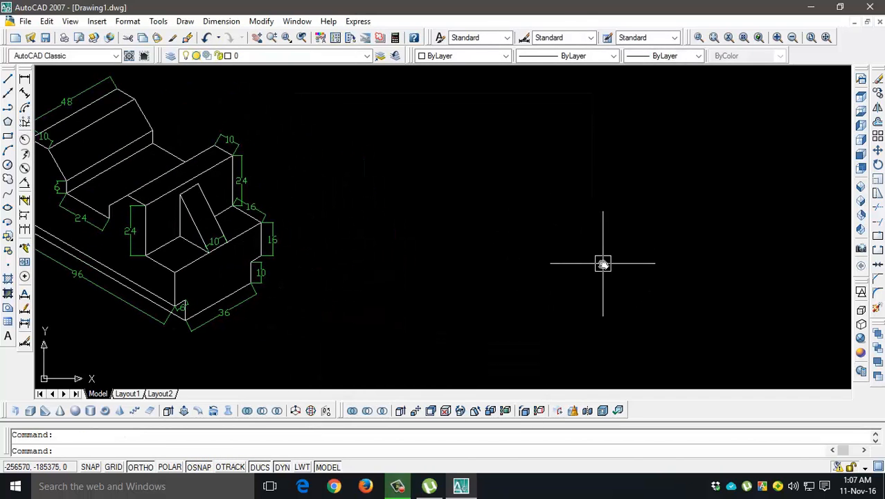
{"action": "type", "text": "l"}
{"action": "key", "text": "Return"}
{"action": "left_click", "coordinate": [558, 232]}
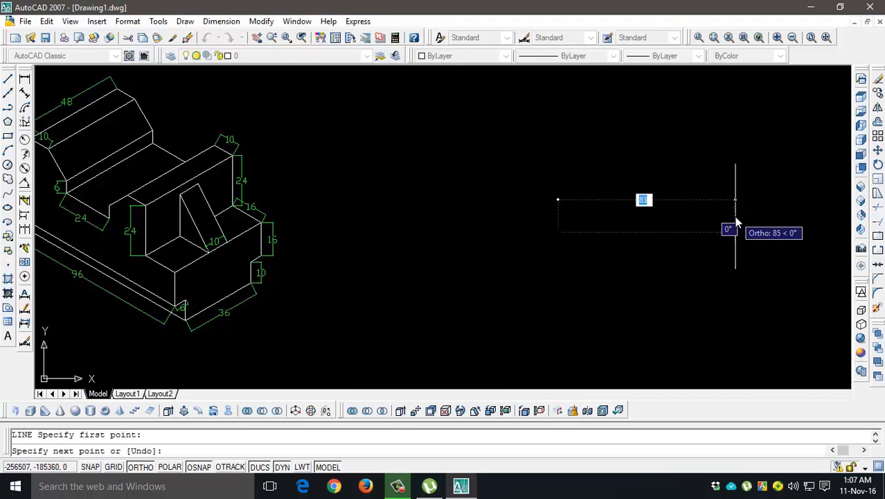
{"action": "key", "text": "F8"}
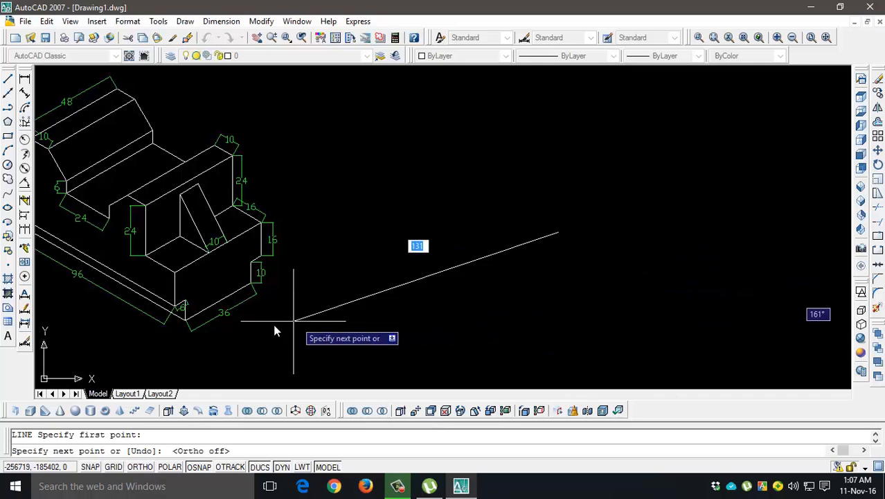
{"action": "key", "text": "Escape"}
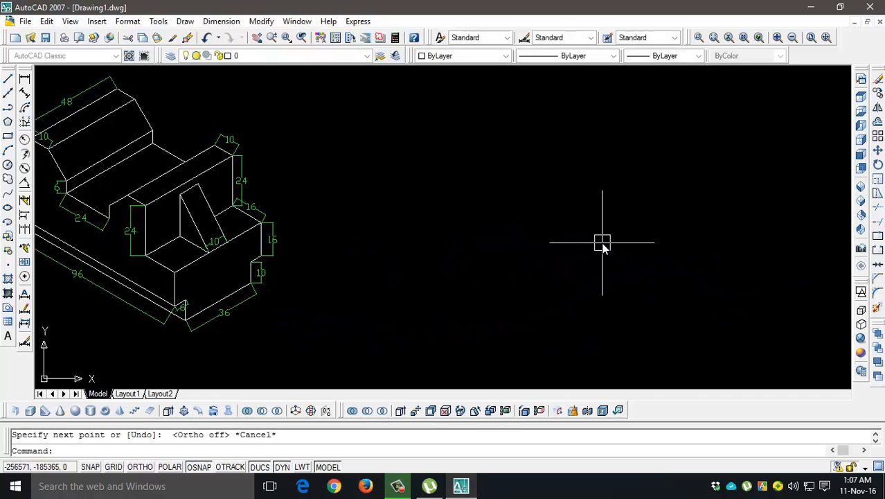
{"action": "type", "text": "l"}
{"action": "key", "text": "Return"}
{"action": "left_click", "coordinate": [600, 242]}
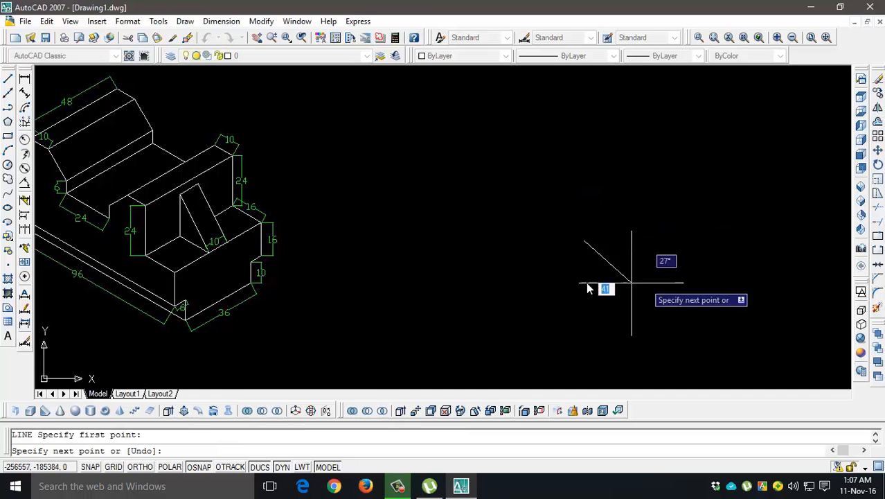
{"action": "key", "text": "Escape"}
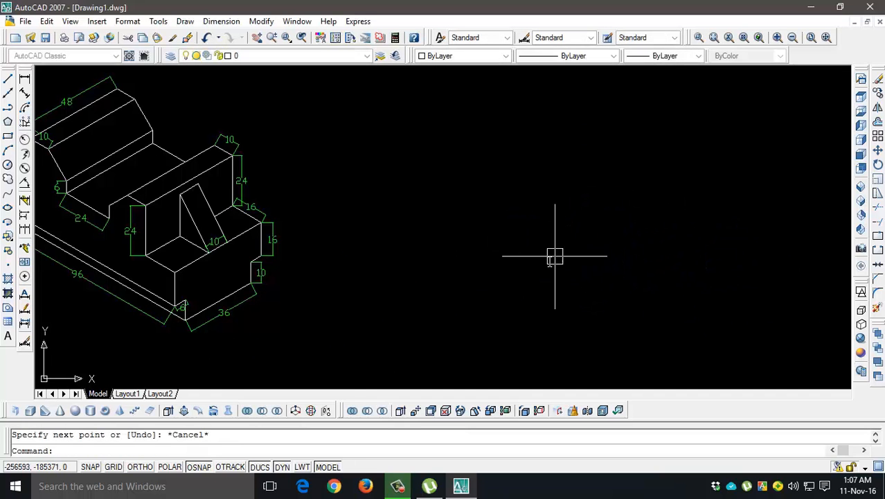
{"action": "right_click", "coordinate": [145, 469]}
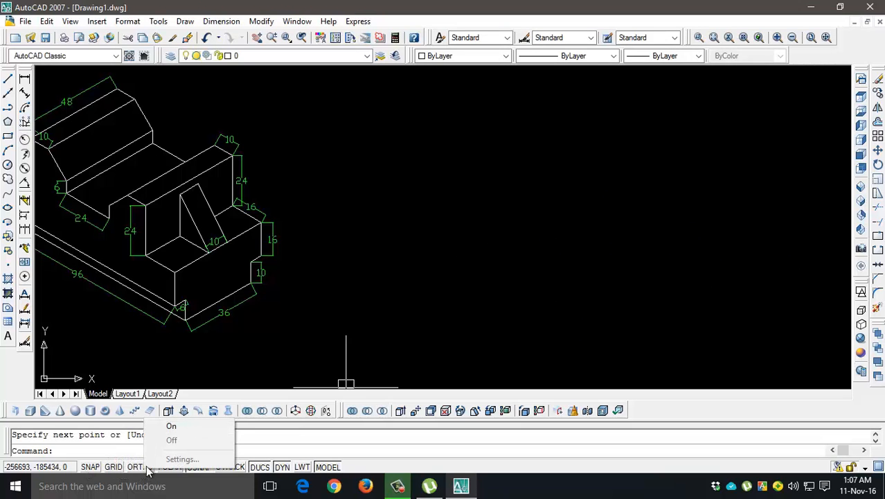
{"action": "right_click", "coordinate": [262, 468]}
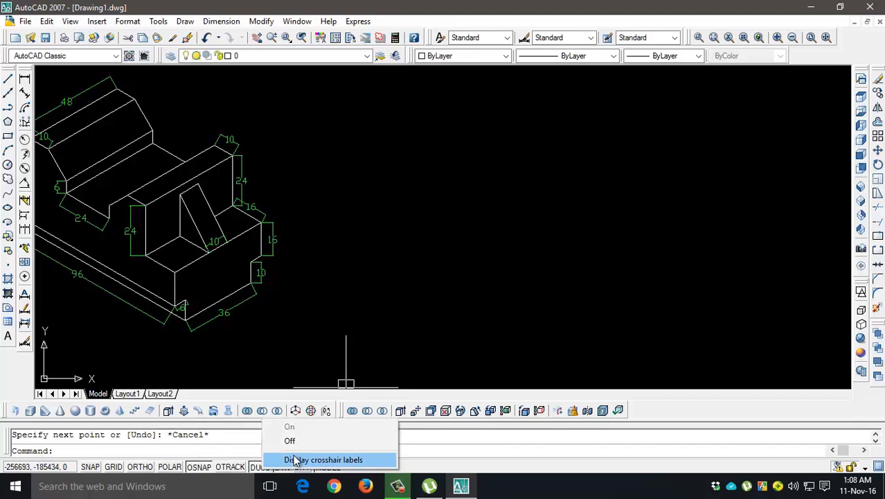
{"action": "right_click", "coordinate": [155, 469]}
{"action": "key", "text": "Escape"}
{"action": "key", "text": "Escape"}
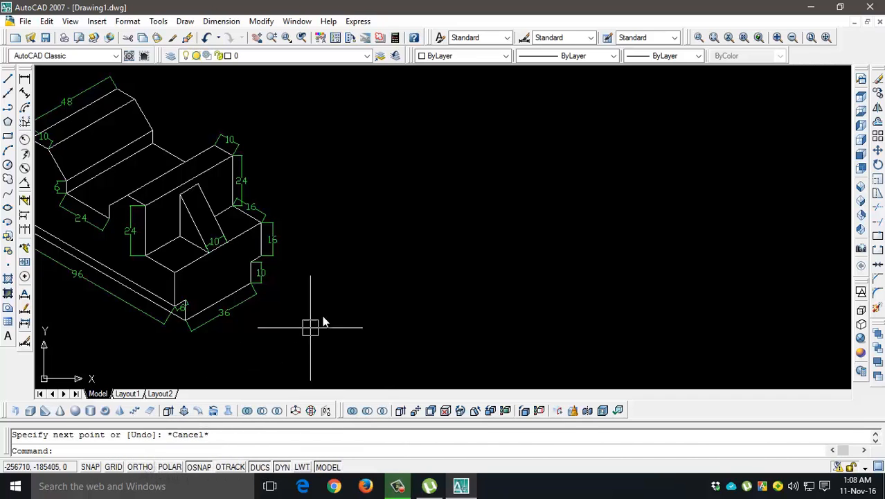
Set the grid snap type to Isometric snap in the drafting settings
{"action": "right_click", "coordinate": [198, 467]}
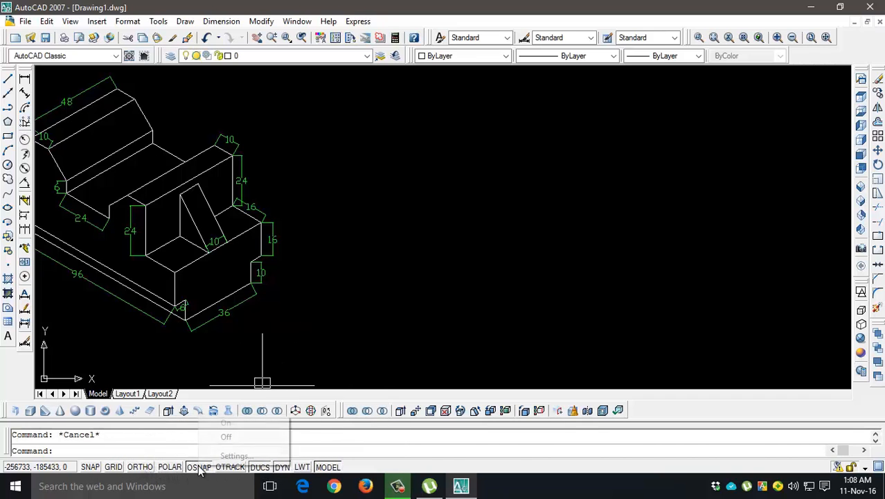
{"action": "left_click", "coordinate": [234, 457]}
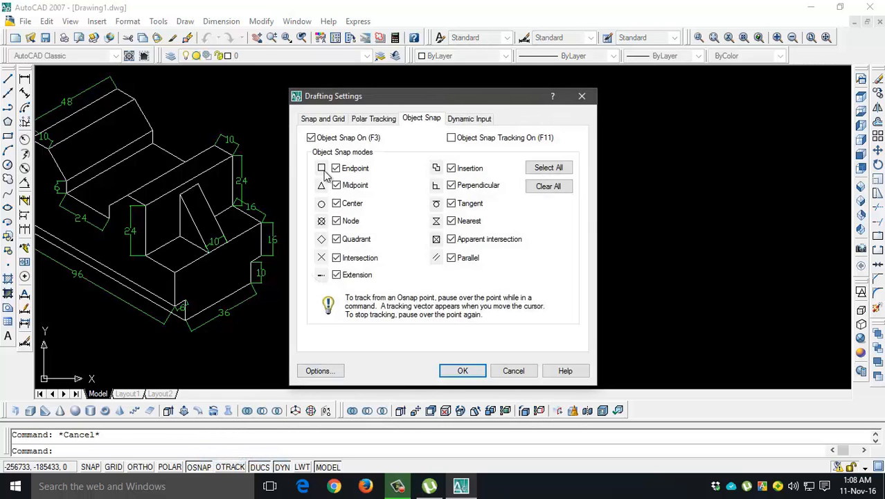
{"action": "left_click", "coordinate": [323, 120]}
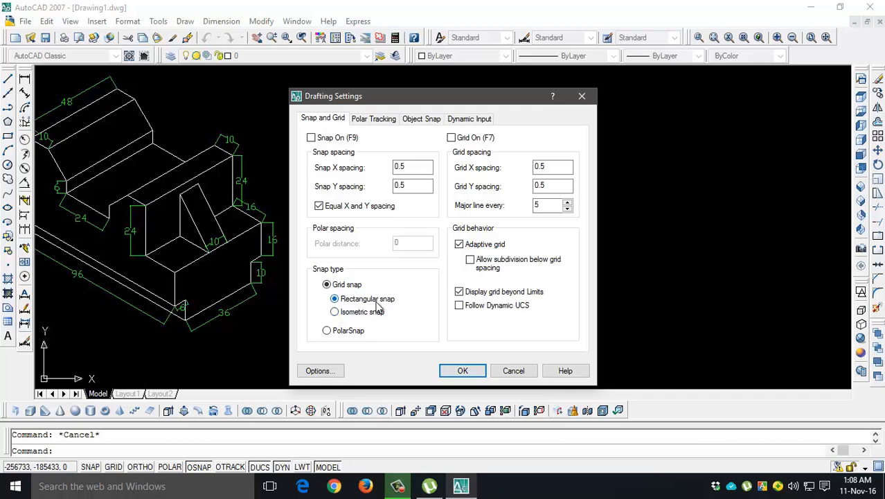
{"action": "left_click", "coordinate": [335, 312]}
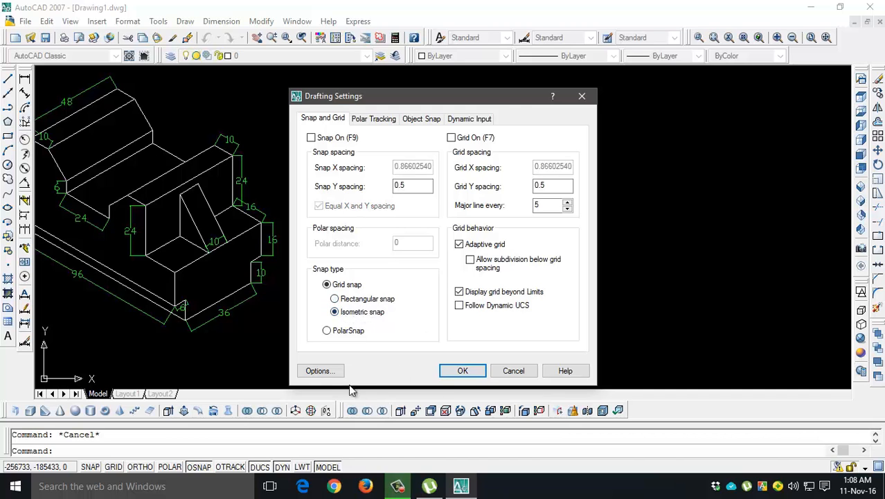
{"action": "left_click", "coordinate": [462, 371]}
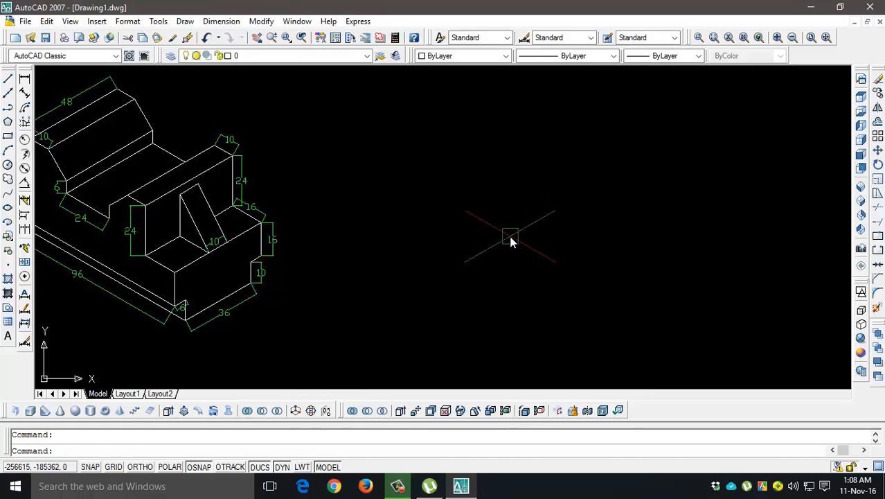
Turn on Ortho mode during a trial line in the empty area, and cancel the line
{"action": "type", "text": "l"}
{"action": "key", "text": "Return"}
{"action": "left_click", "coordinate": [514, 258]}
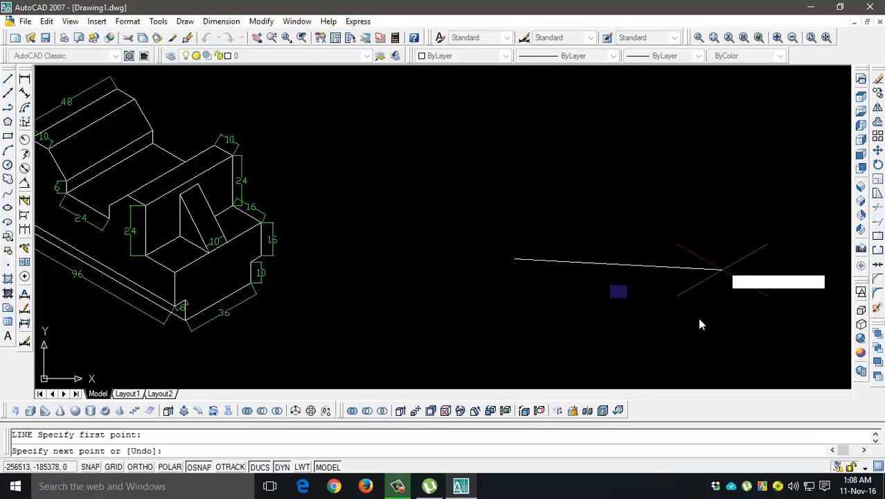
{"action": "key", "text": "F8"}
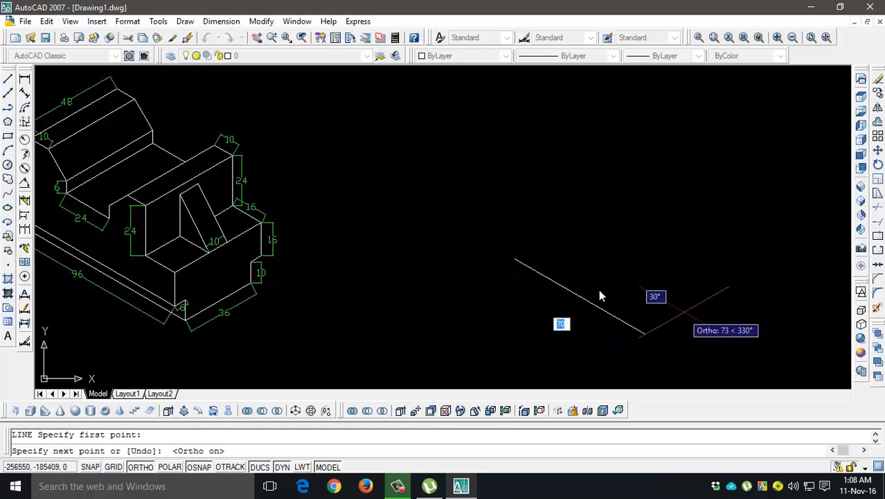
{"action": "key", "text": "Escape"}
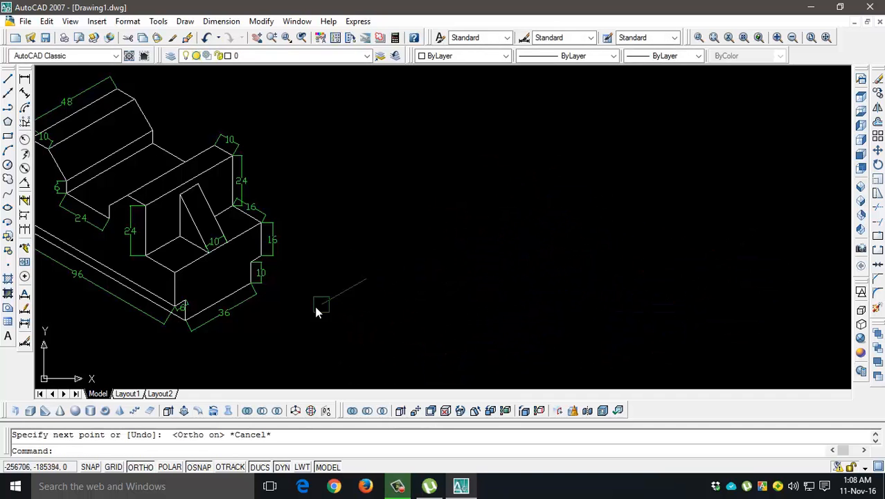
Turn off the Dim layer to hide the reference block's dimensions
{"action": "scroll", "coordinate": [140, 338], "scroll_direction": "up", "scroll_amount": 3}
{"action": "middle_click_drag", "start_coordinate": [326, 315], "coordinate": [407, 259]}
{"action": "scroll", "coordinate": [411, 262], "scroll_direction": "down", "scroll_amount": 4}
{"action": "middle_click_drag", "start_coordinate": [482, 243], "coordinate": [414, 277]}
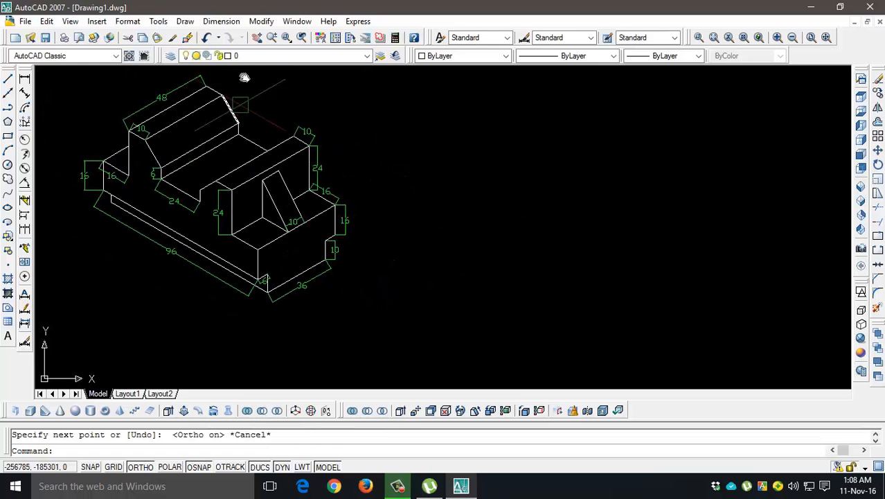
{"action": "left_click", "coordinate": [302, 55]}
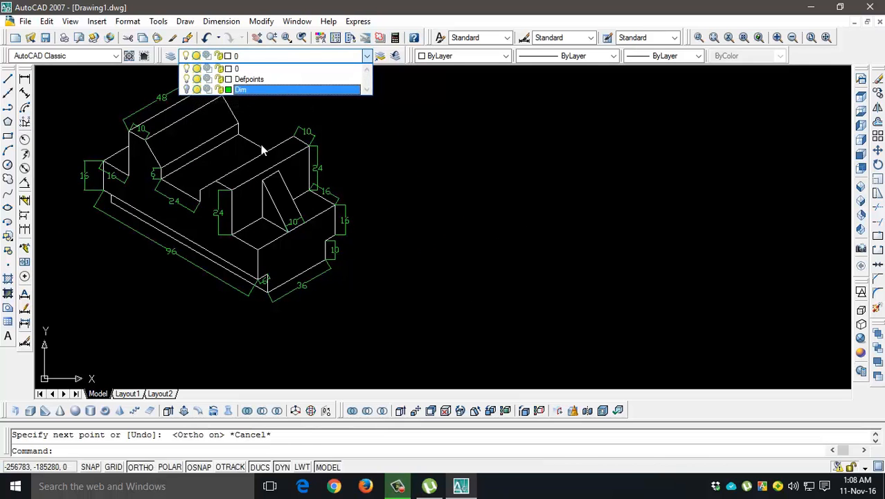
{"action": "left_click", "coordinate": [468, 158]}
{"action": "key", "text": "Escape"}
Draw a 36-unit line at 30° in the empty area beside the reference block
{"action": "type", "text": "l"}
{"action": "key", "text": "Return"}
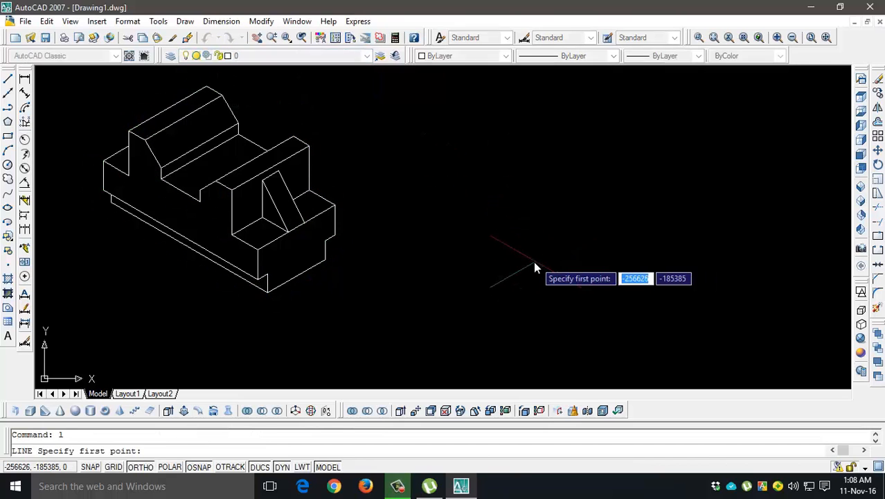
{"action": "left_click", "coordinate": [616, 263]}
{"action": "scroll", "coordinate": [678, 228], "scroll_direction": "up", "scroll_amount": 3}
{"action": "middle_click_drag", "start_coordinate": [719, 231], "coordinate": [674, 187]}
{"action": "scroll", "coordinate": [674, 188], "scroll_direction": "down", "scroll_amount": 2}
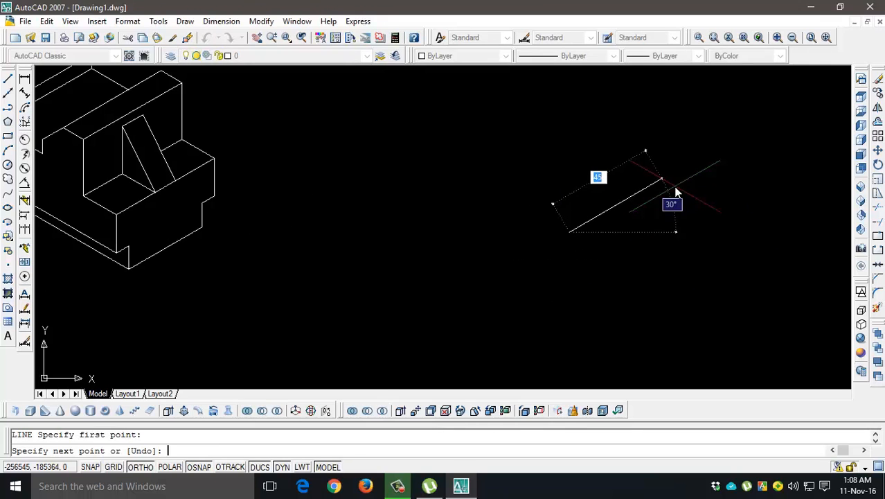
{"action": "type", "text": "36"}
{"action": "key", "text": "Return"}
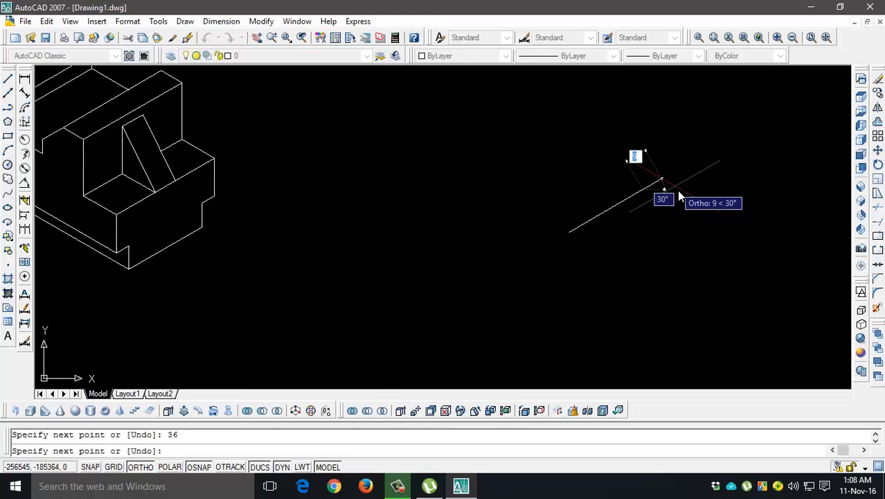
{"action": "key", "text": "Return"}
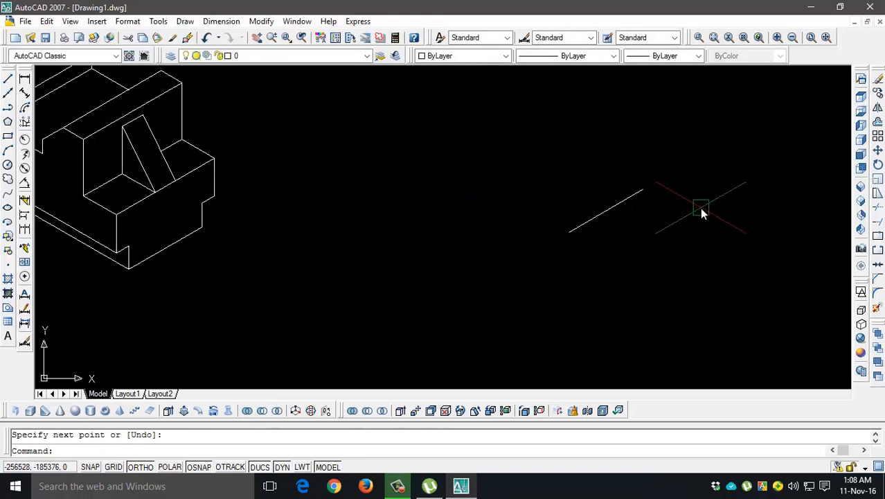
Switch the isometric drafting plane to the one with vertical and 30° axes during a trial line, and cancel the line
{"action": "middle_click_drag", "start_coordinate": [698, 204], "coordinate": [642, 222]}
{"action": "type", "text": "l"}
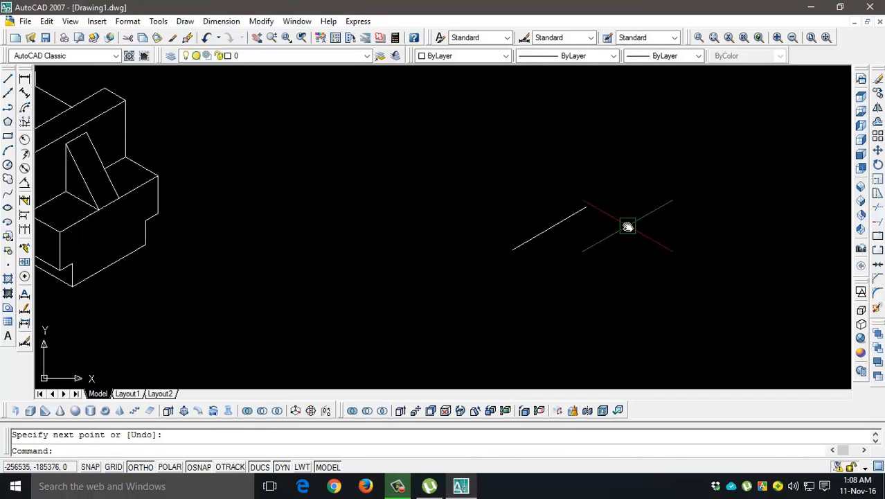
{"action": "key", "text": "Return"}
{"action": "left_click", "coordinate": [636, 179]}
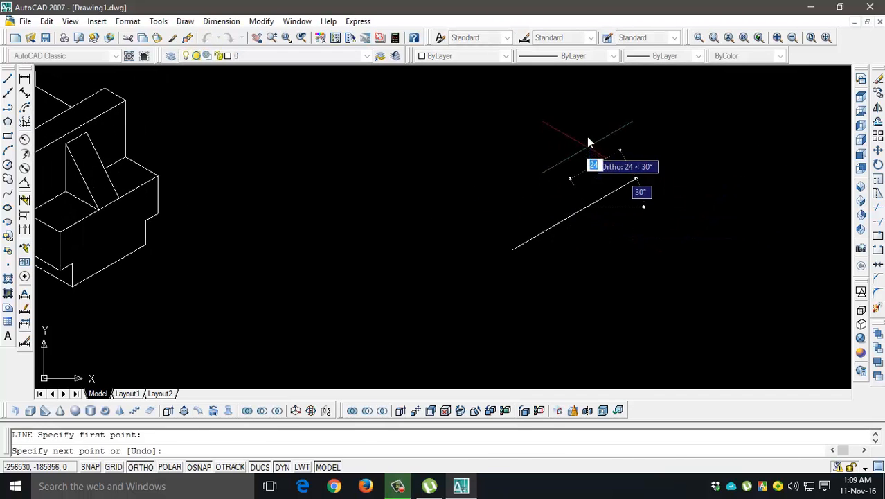
{"action": "key", "text": "F5"}
{"action": "key", "text": "Escape"}
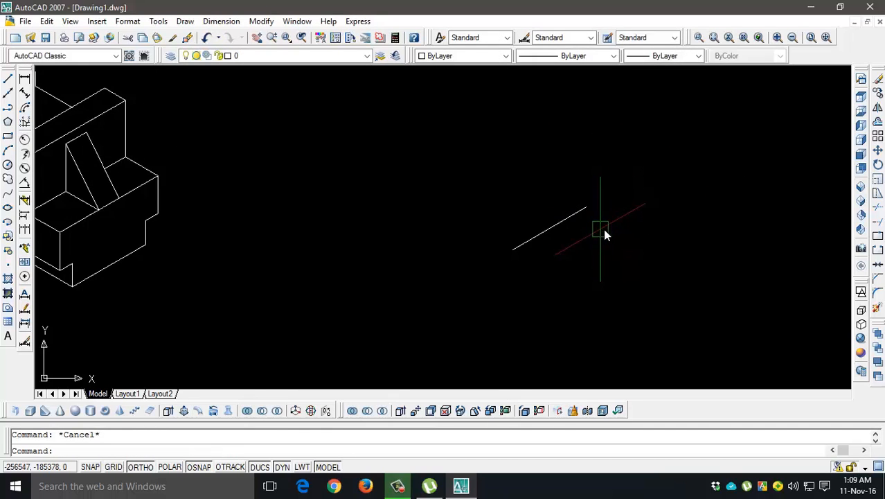
Delete the 36-unit line at 30° in the empty area beside the reference block
{"action": "scroll", "coordinate": [604, 230], "scroll_direction": "up", "scroll_amount": 2}
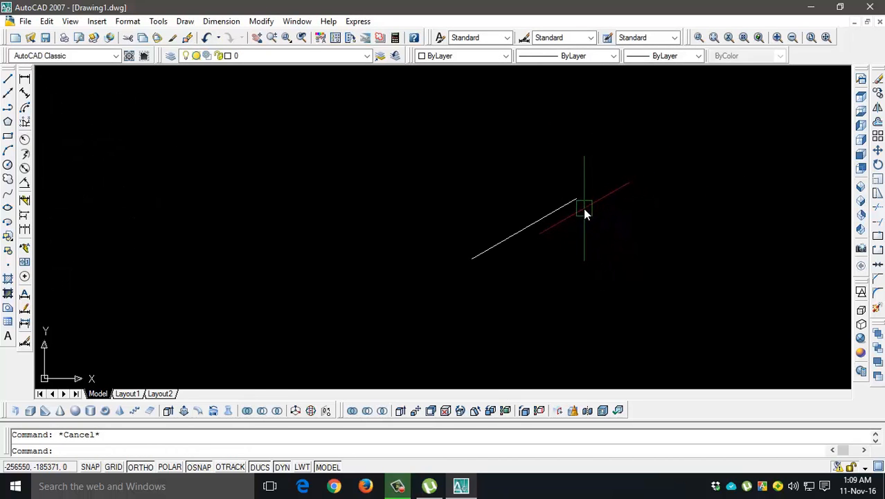
{"action": "key", "text": "ctrl+z"}
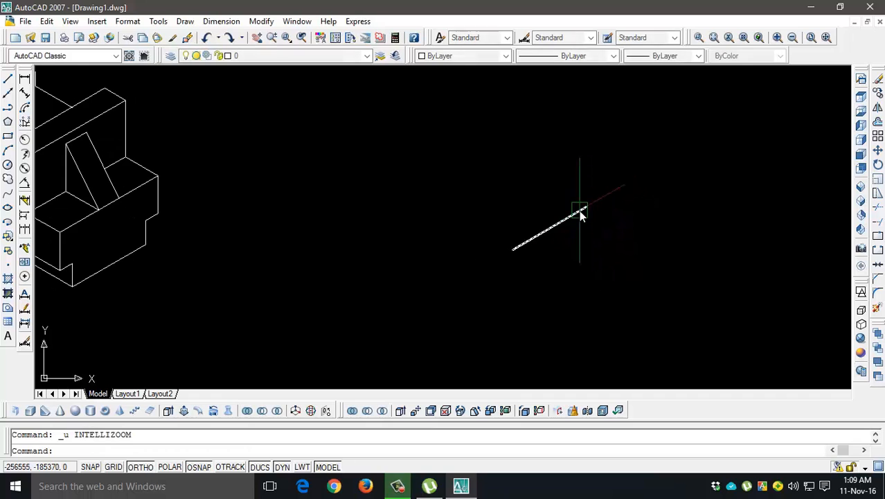
{"action": "left_click", "coordinate": [566, 226]}
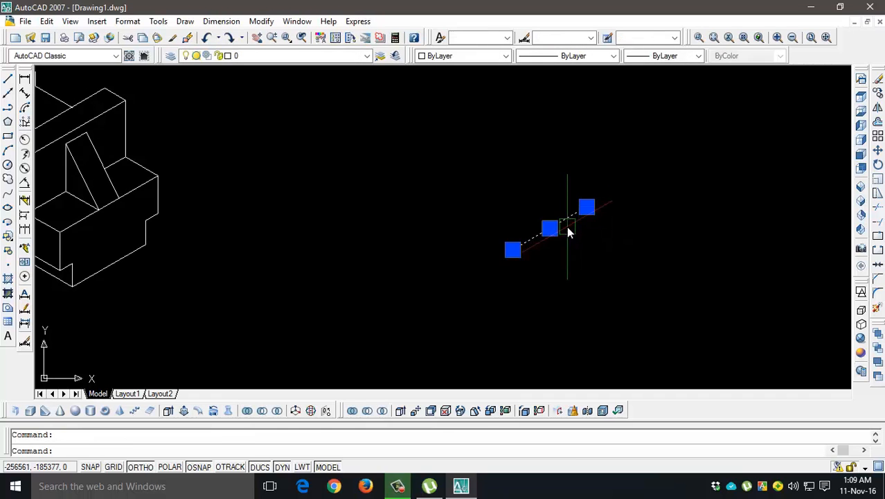
{"action": "key", "text": "Delete"}
Draw a 36-unit line at 30° in the empty area and continue it with a 10-unit vertical segment upward
{"action": "type", "text": "l"}
{"action": "key", "text": "Return"}
{"action": "left_click", "coordinate": [535, 255]}
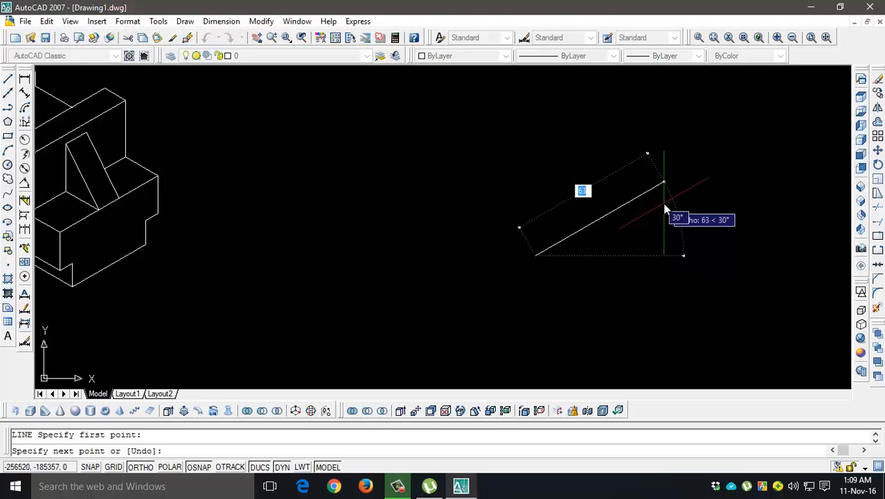
{"action": "type", "text": "36"}
{"action": "key", "text": "Return"}
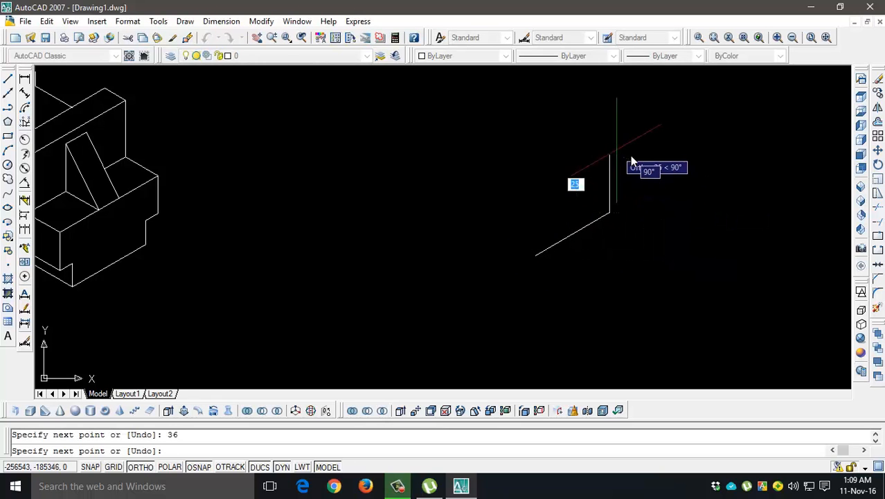
{"action": "key", "text": "F5"}
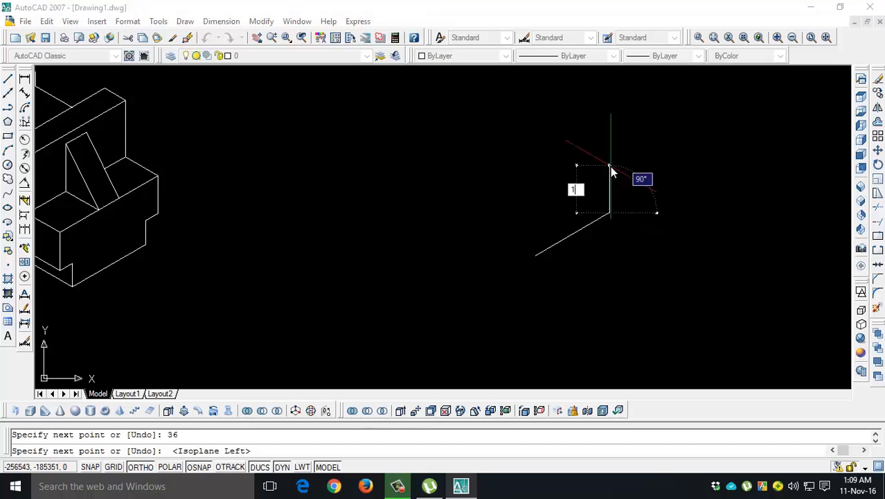
{"action": "type", "text": "10"}
{"action": "key", "text": "Return"}
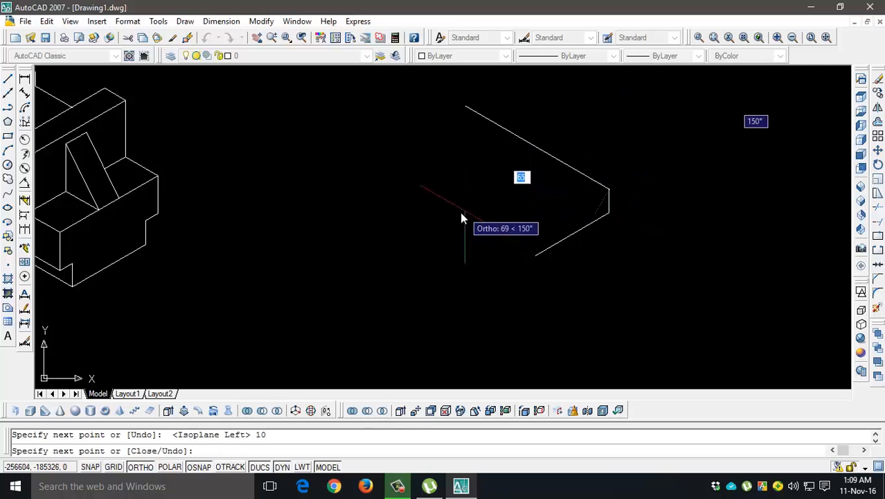
Cycle through the isometric planes to compare the pending segment's directions, settle on Isoplane Top, and end the line
{"action": "scroll", "coordinate": [601, 202], "scroll_direction": "up", "scroll_amount": 3}
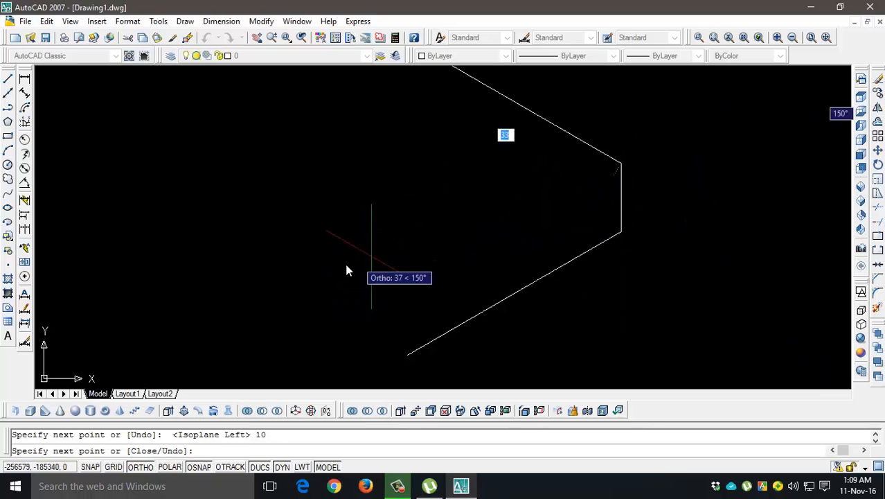
{"action": "key", "text": "F5"}
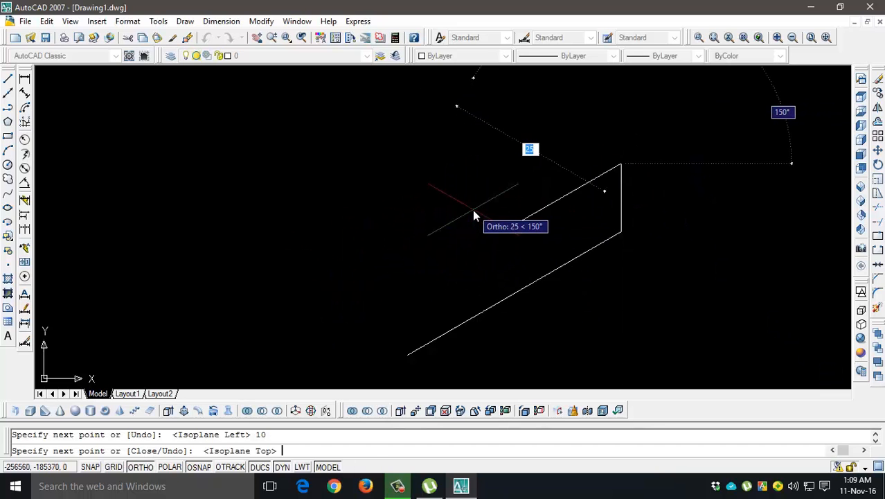
{"action": "key", "text": "F5"}
{"action": "key", "text": "F5"}
{"action": "key", "text": "F5"}
{"action": "key", "text": "F5"}
{"action": "key", "text": "F5"}
{"action": "key", "text": "F5"}
{"action": "key", "text": "F5"}
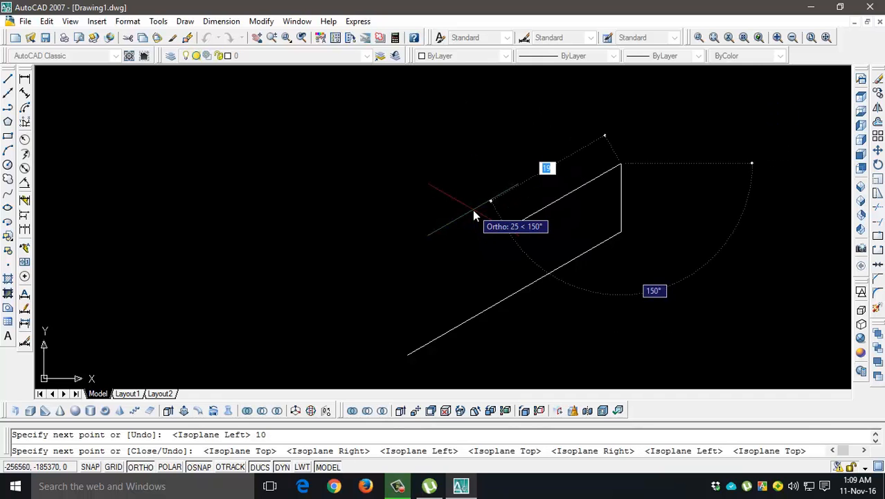
{"action": "key", "text": "F5"}
{"action": "key", "text": "F5"}
{"action": "key", "text": "F5"}
{"action": "key", "text": "F5"}
{"action": "key", "text": "F5"}
{"action": "key", "text": "F5"}
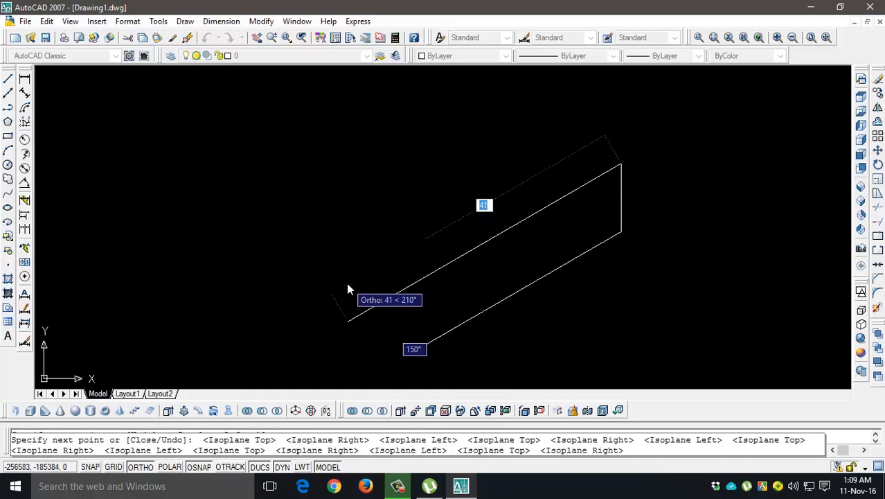
{"action": "key", "text": "F5"}
{"action": "left_click", "coordinate": [616, 164]}
{"action": "key", "text": "F5"}
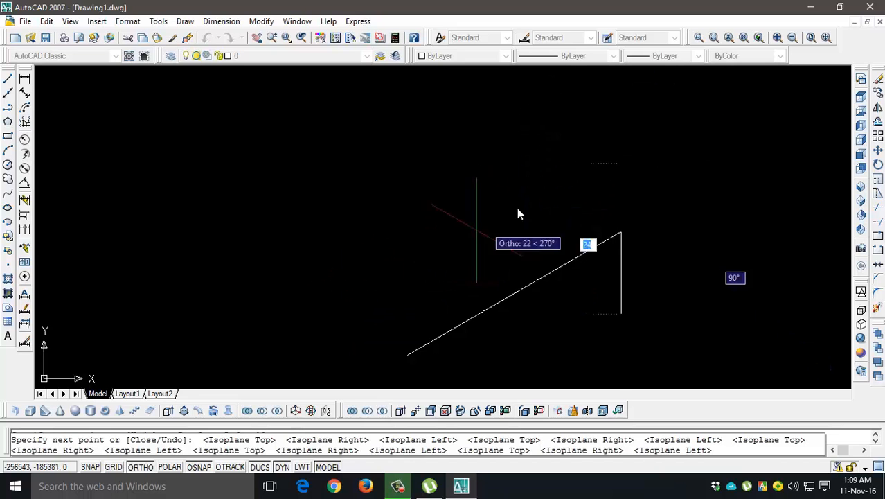
{"action": "key", "text": "F5"}
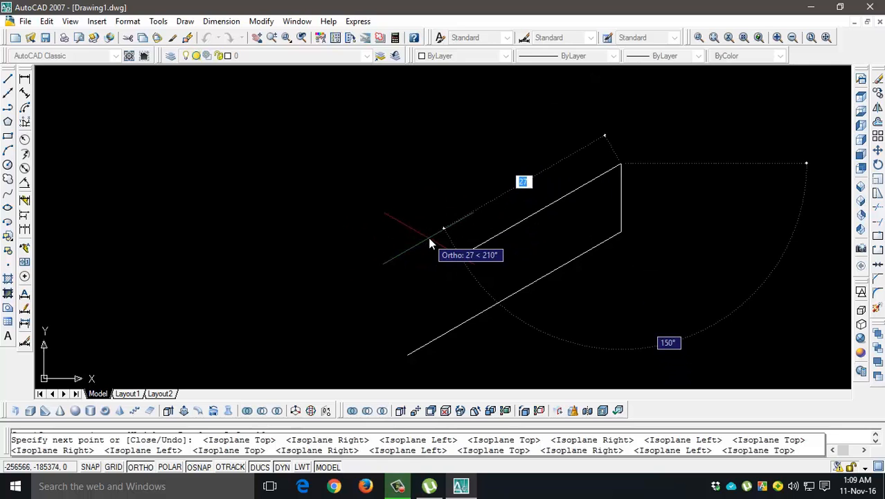
{"action": "key", "text": "Escape"}
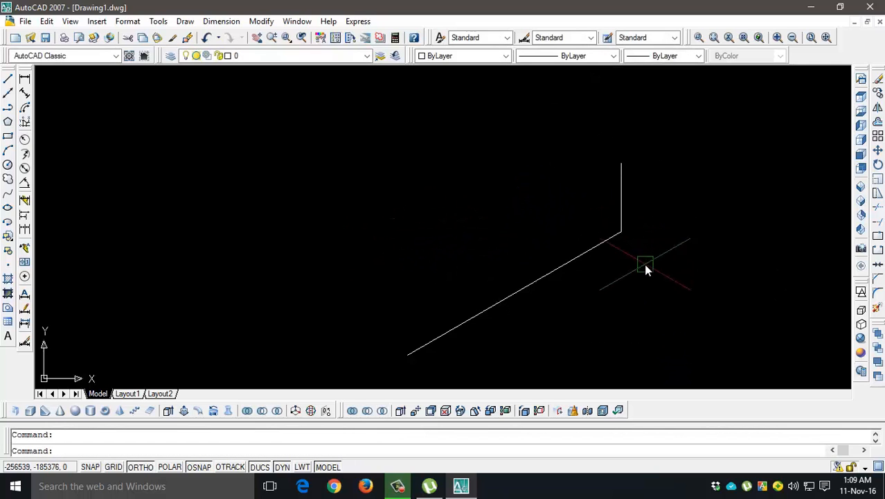
Draw a 6-unit line at 30° from the upper end of the 10-unit vertical line
{"action": "scroll", "coordinate": [643, 263], "scroll_direction": "down", "scroll_amount": 2}
{"action": "middle_click_drag", "start_coordinate": [652, 227], "coordinate": [541, 254]}
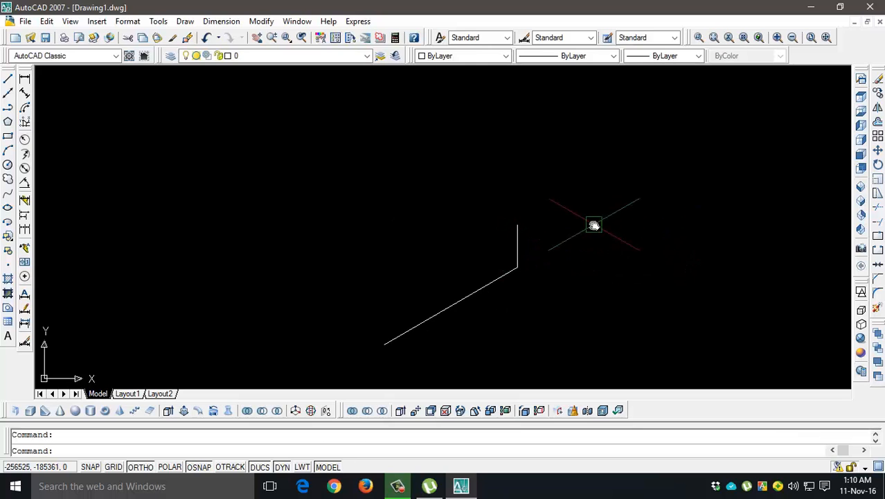
{"action": "type", "text": "l"}
{"action": "key", "text": "Return"}
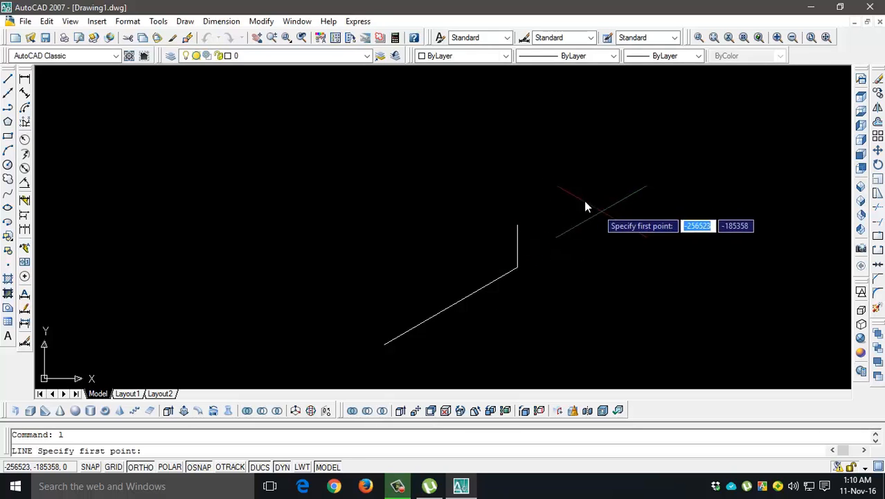
{"action": "left_click", "coordinate": [516, 233]}
{"action": "type", "text": "6"}
{"action": "key", "text": "Return"}
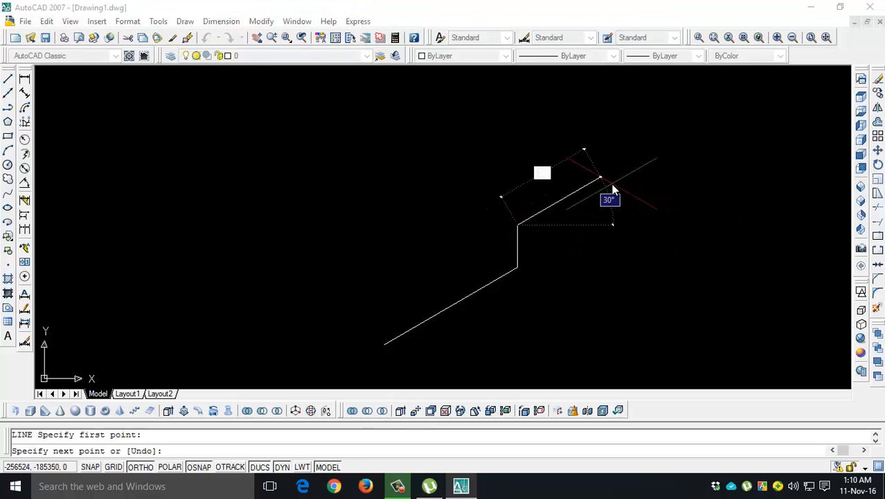
{"action": "key", "text": "Return"}
Draw a 16-unit vertical line upward from the free end of the 6-unit line, using Isoplane Right
{"action": "key", "text": "Return"}
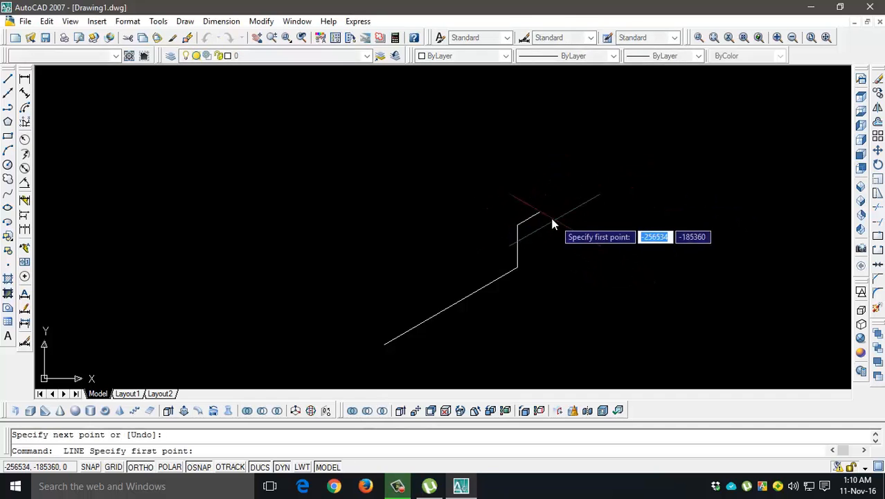
{"action": "left_click", "coordinate": [540, 212]}
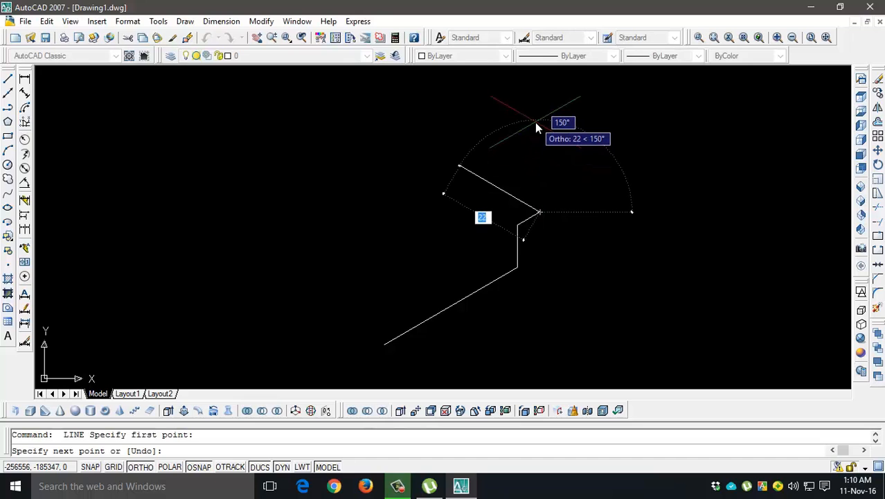
{"action": "type", "text": "16"}
{"action": "key", "text": "Return"}
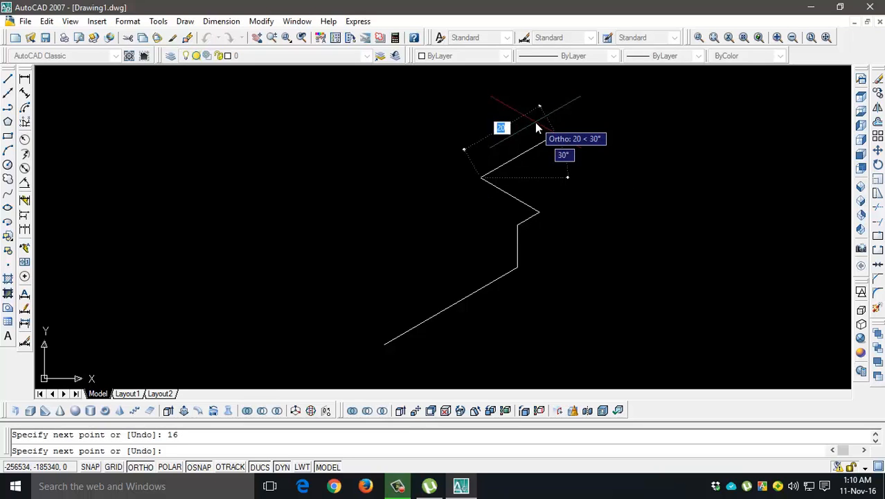
{"action": "right_click", "coordinate": [535, 122]}
{"action": "left_click", "coordinate": [573, 166]}
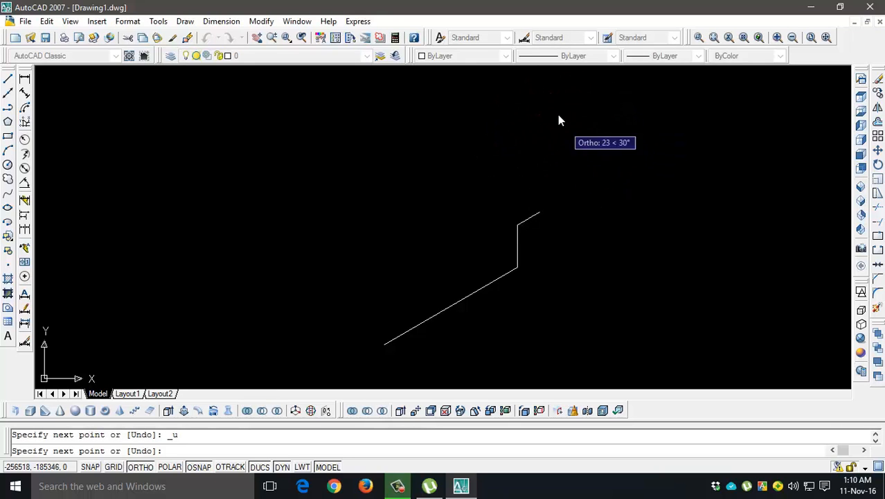
{"action": "key", "text": "F5"}
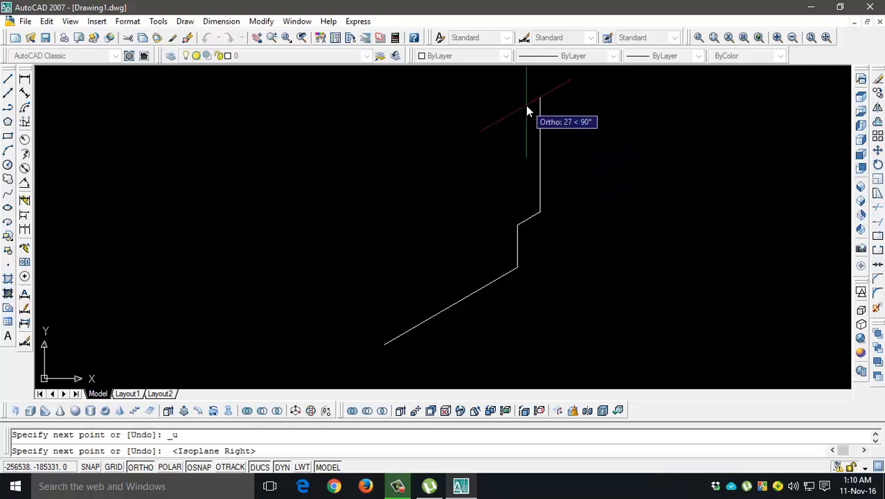
{"action": "type", "text": "6"}
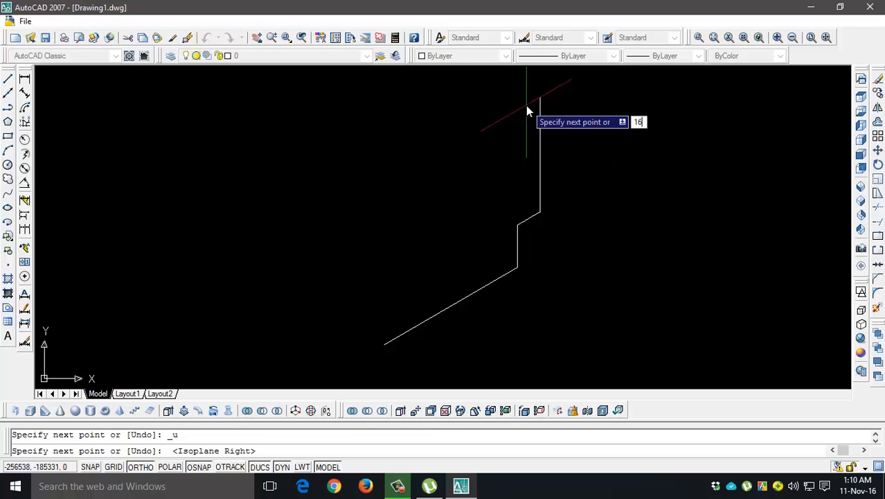
{"action": "key", "text": "Return"}
{"action": "key", "text": "Return"}
{"action": "mouse_move", "coordinate": [598, 286]}
{"action": "middle_mouse_down"}
{"action": "mouse_move", "coordinate": [607, 288]}
{"action": "mouse_move", "coordinate": [568, 257]}
{"action": "middle_mouse_up"}
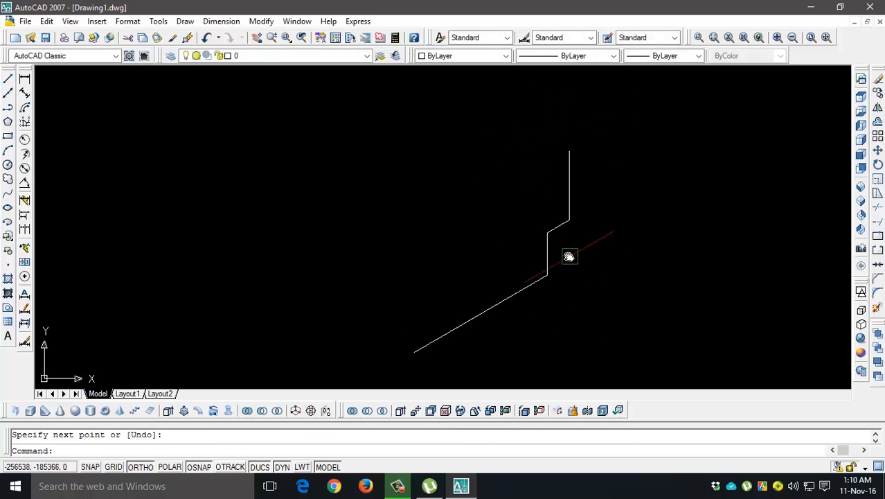
{"action": "type", "text": "e"}
{"action": "key", "text": "Return"}
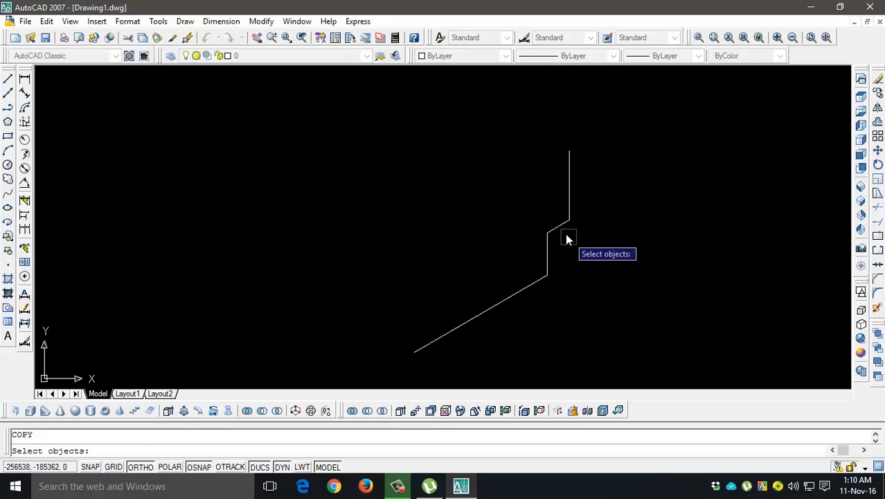
{"action": "left_click", "coordinate": [565, 234]}
{"action": "key", "text": "Return"}
{"action": "key", "text": "Escape"}
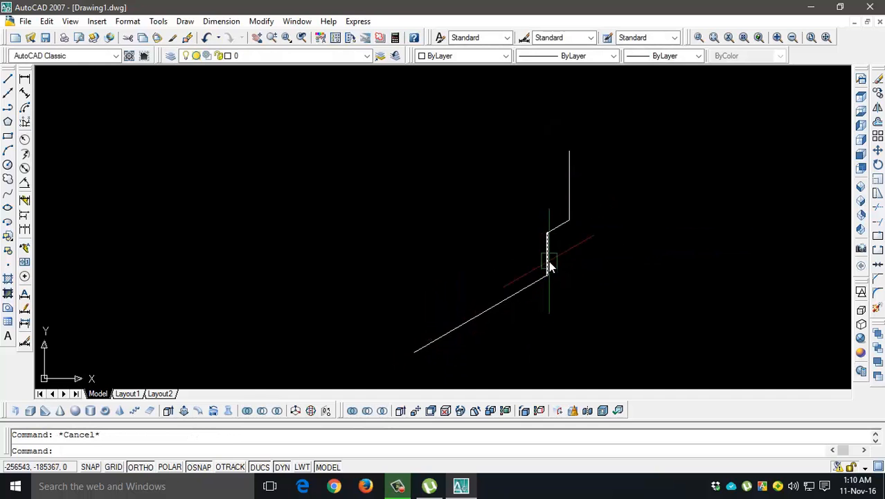
Copy the 10-unit vertical line from its lower end to the free lower end of the 36-unit line
{"action": "left_click", "coordinate": [549, 261]}
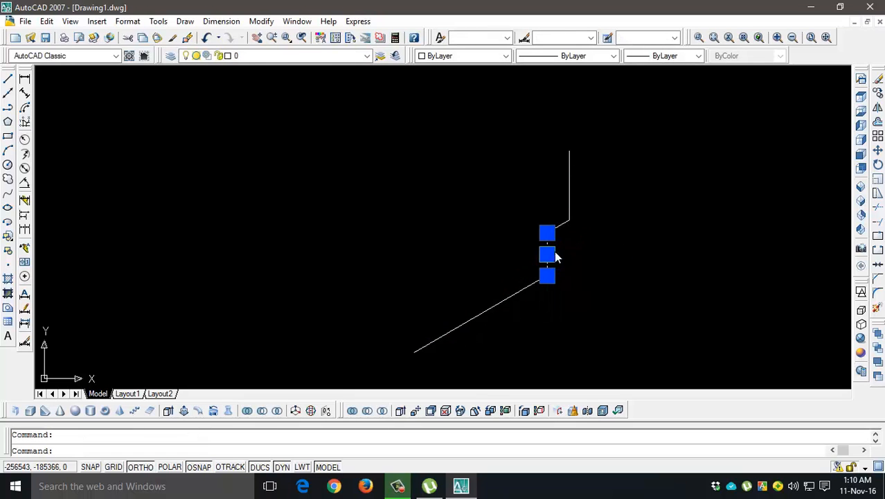
{"action": "type", "text": "co"}
{"action": "key", "text": "Return"}
{"action": "left_click", "coordinate": [548, 276]}
{"action": "left_click", "coordinate": [413, 350]}
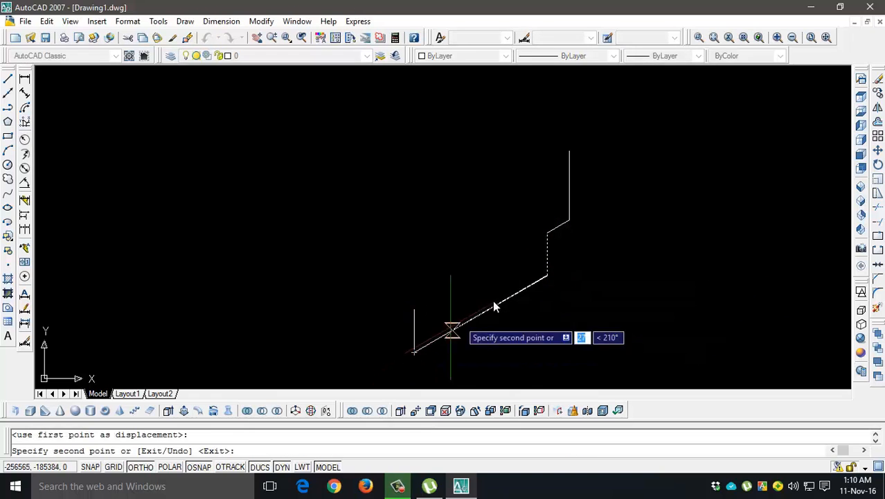
{"action": "key", "text": "Return"}
Try to copy the 6-unit line from its upper end onto the top of the copied vertical line
{"action": "key", "text": "Return"}
{"action": "left_click", "coordinate": [561, 223]}
{"action": "key", "text": "Return"}
{"action": "left_click", "coordinate": [568, 220]}
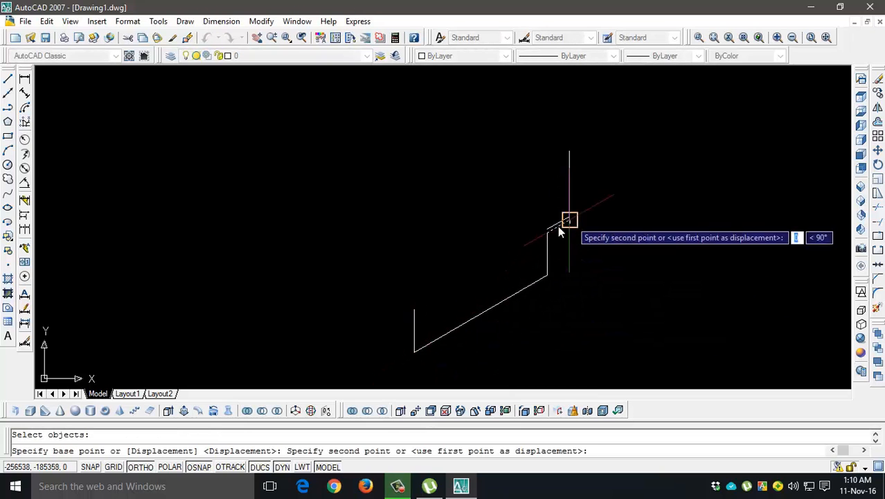
{"action": "left_click", "coordinate": [414, 310]}
{"action": "key", "text": "Return"}
Start copying the 16-unit vertical line, cancel it, and undo the copy of the 6-unit line
{"action": "key", "text": "Return"}
{"action": "left_click", "coordinate": [572, 188]}
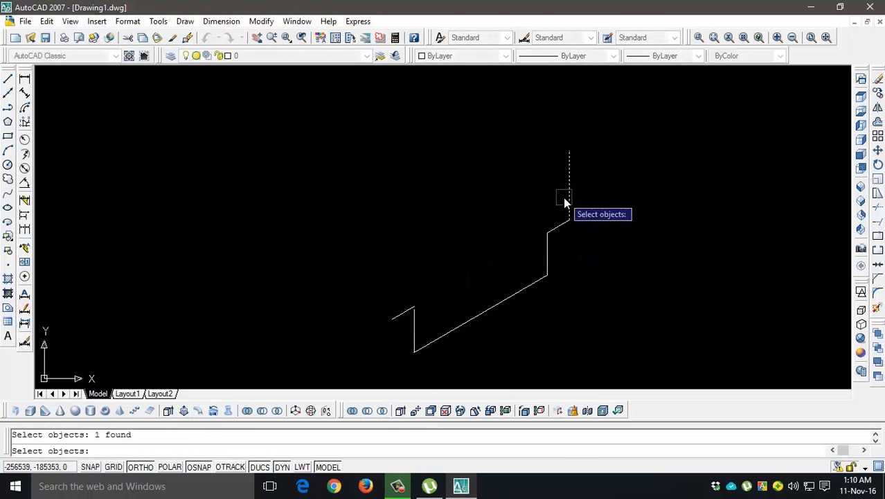
{"action": "key", "text": "Return"}
{"action": "left_click", "coordinate": [569, 221]}
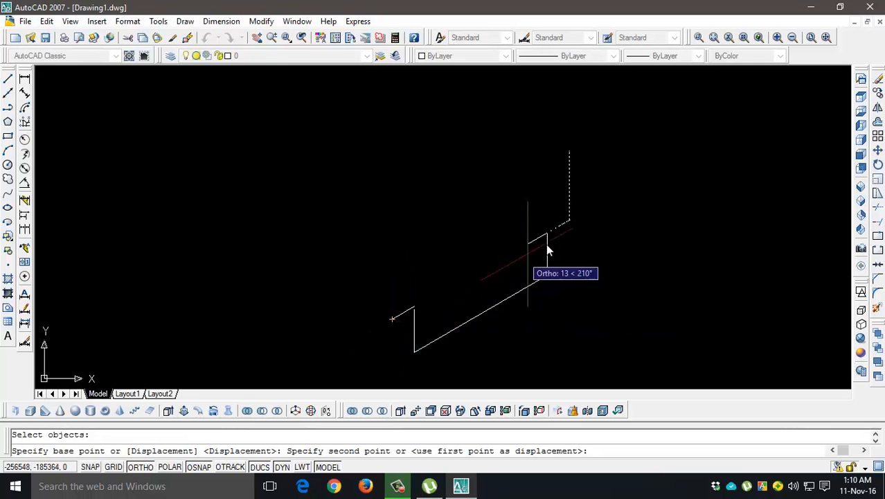
{"action": "key", "text": "Escape"}
{"action": "key", "text": "ctrl+z"}
{"action": "key", "text": "ctrl+z"}
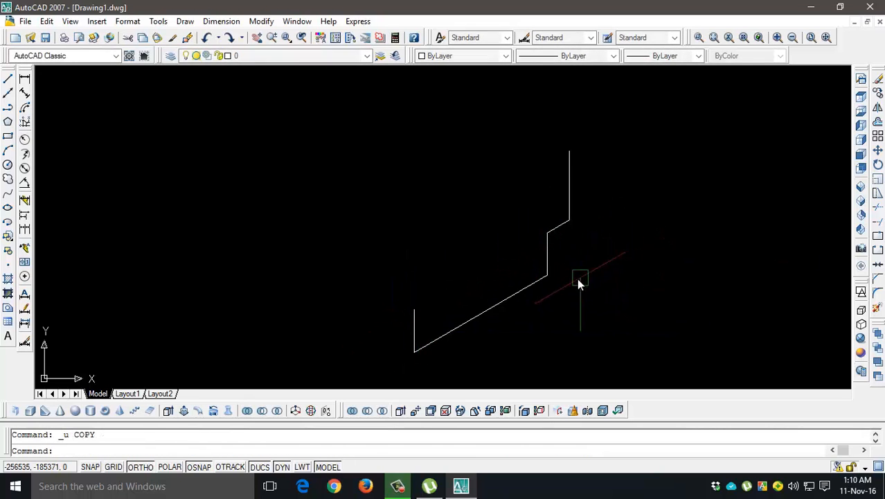
Draw a 6-unit line at 210° from the top of the copied 10-unit vertical line
{"action": "scroll", "coordinate": [569, 255], "scroll_direction": "up", "scroll_amount": 2}
{"action": "middle_click_drag", "start_coordinate": [461, 296], "coordinate": [490, 218]}
{"action": "type", "text": "l"}
{"action": "key", "text": "Return"}
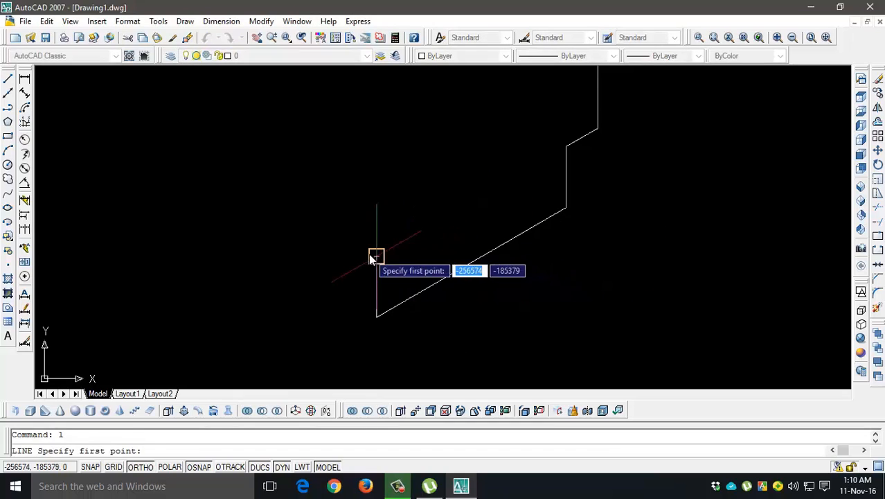
{"action": "left_click", "coordinate": [374, 255]}
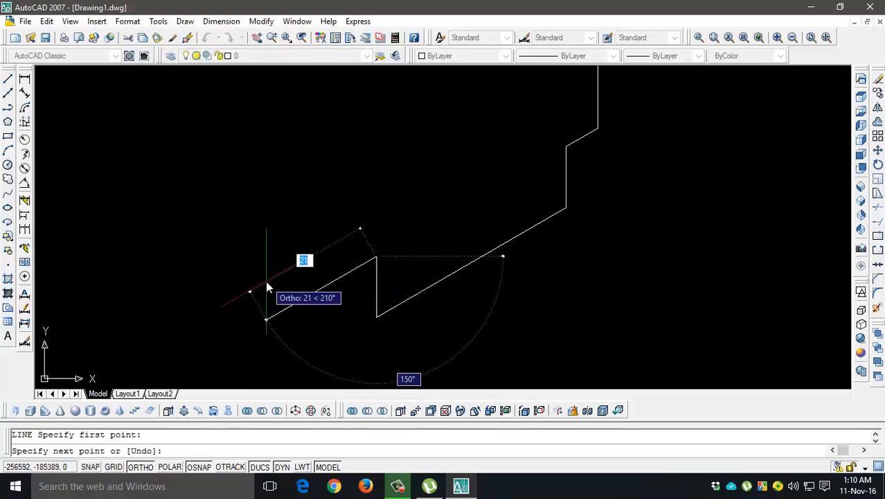
{"action": "type", "text": "6"}
{"action": "key", "text": "Return"}
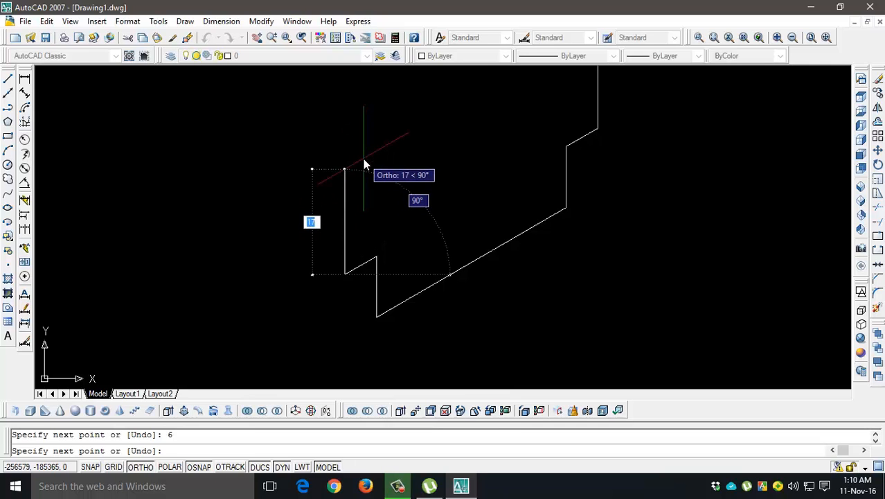
Continue the profile with a 16-unit vertical line, then close it to the top of the opposite 16-unit vertical line
{"action": "type", "text": "16"}
{"action": "key", "text": "Return"}
{"action": "scroll", "coordinate": [431, 159], "scroll_direction": "down", "scroll_amount": 1}
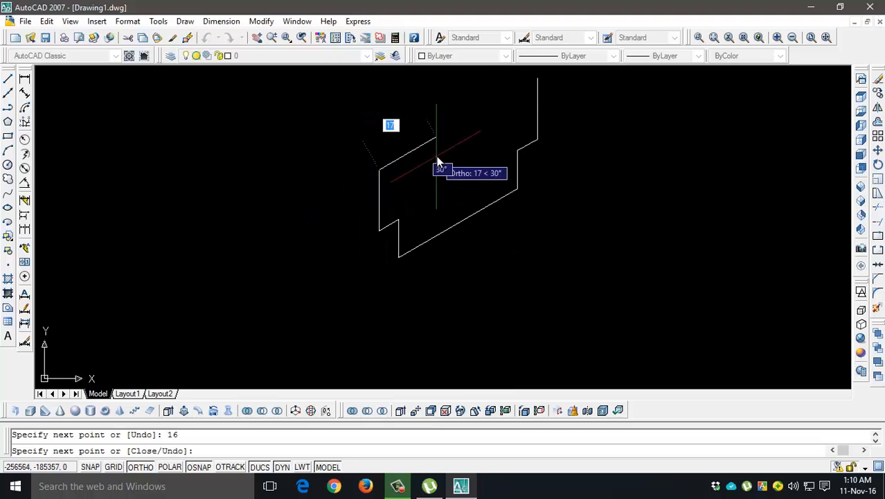
{"action": "left_click", "coordinate": [530, 114]}
{"action": "key", "text": "Return"}
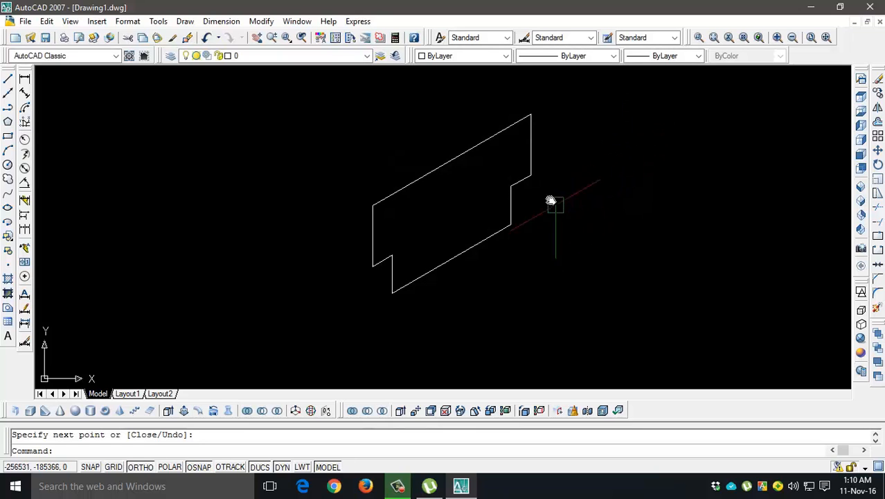
Draw a 96-unit line at 150° on the left isoplane from the lower end of the profile's left 16-unit vertical line
{"action": "type", "text": "l"}
{"action": "key", "text": "Return"}
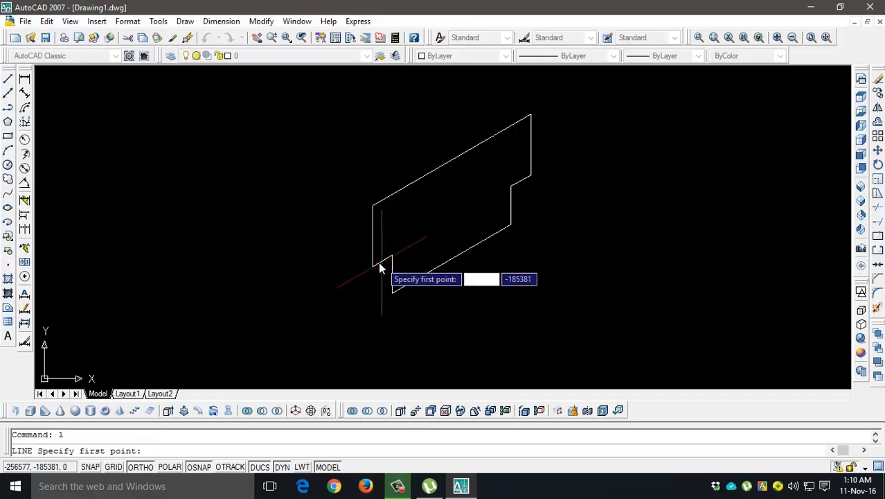
{"action": "left_click", "coordinate": [372, 266]}
{"action": "scroll", "coordinate": [281, 242], "scroll_direction": "down", "scroll_amount": 2}
{"action": "middle_click_drag", "start_coordinate": [278, 246], "coordinate": [389, 303]}
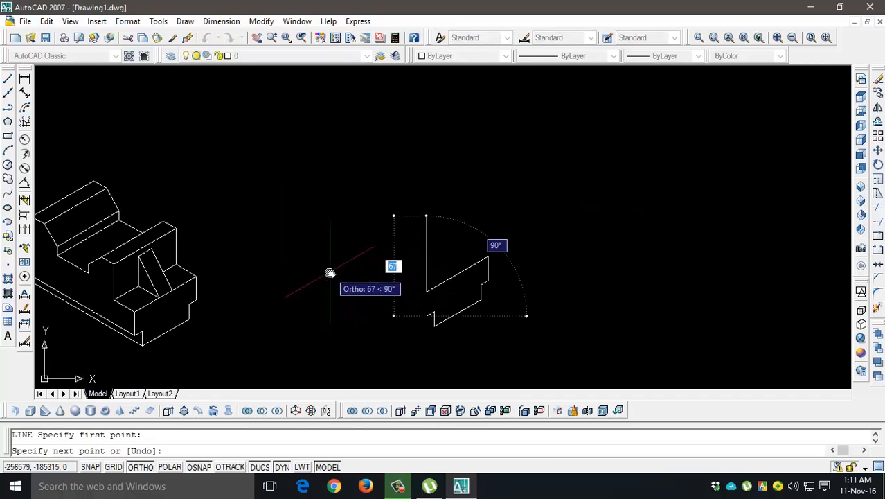
{"action": "key", "text": "F5"}
{"action": "scroll", "coordinate": [339, 294], "scroll_direction": "up", "scroll_amount": 3}
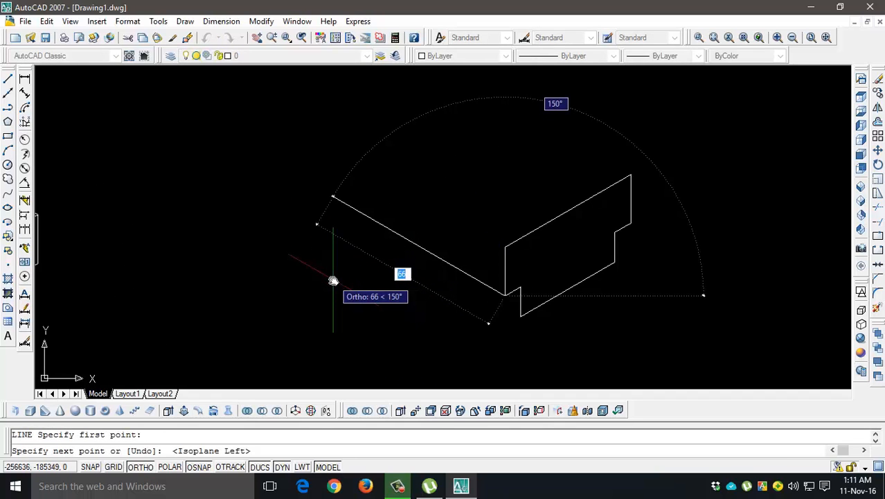
{"action": "type", "text": "96"}
{"action": "key", "text": "Return"}
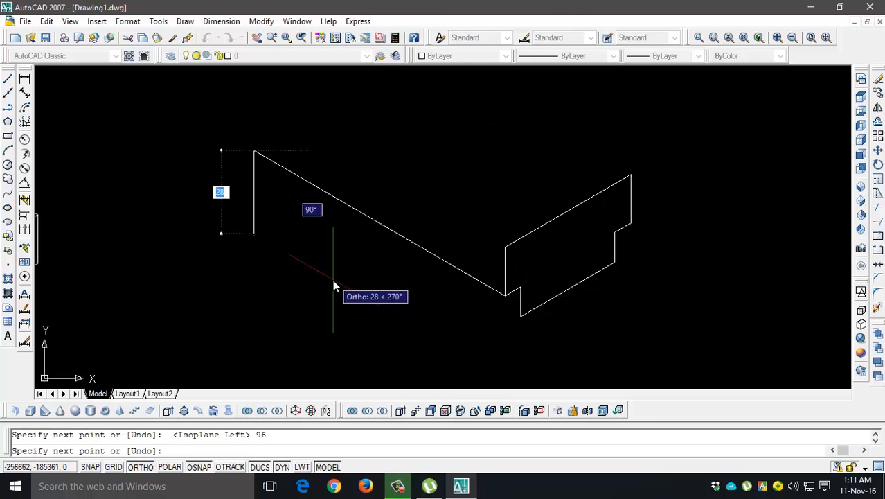
{"action": "key", "text": "Return"}
Copy the 96-unit line from its lower end to the bottom corner of the profile's 10-unit vertical line
{"action": "scroll", "coordinate": [451, 313], "scroll_direction": "up", "scroll_amount": 2}
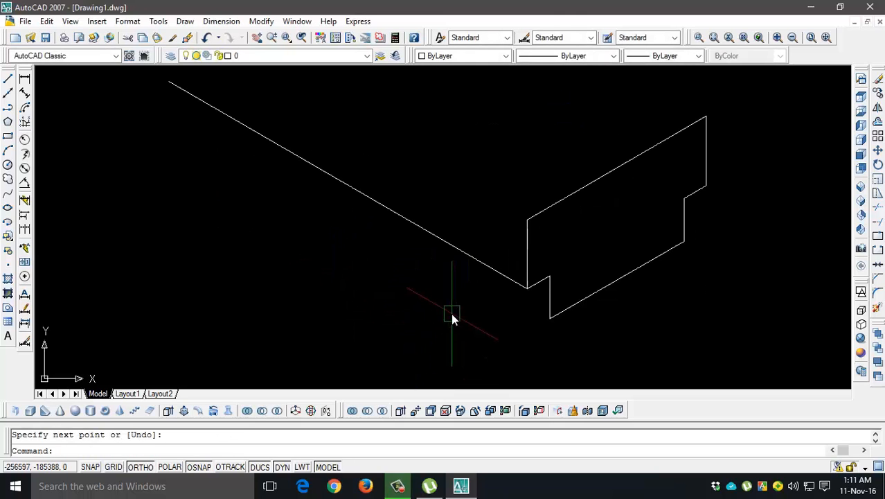
{"action": "left_click", "coordinate": [481, 265]}
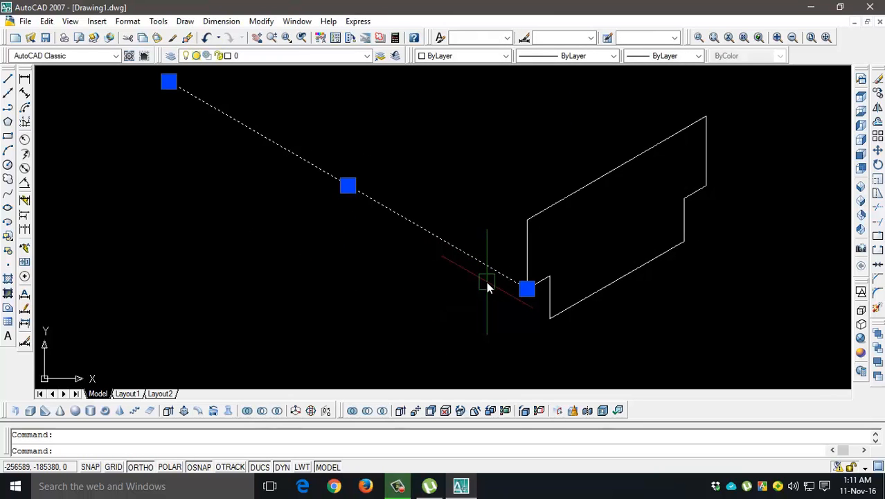
{"action": "key", "text": "Escape"}
{"action": "type", "text": "co"}
{"action": "key", "text": "Return"}
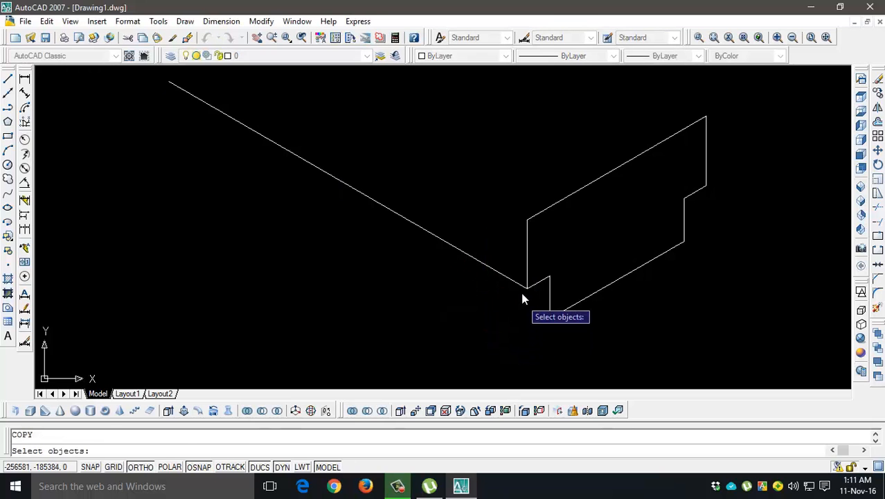
{"action": "left_click", "coordinate": [503, 275]}
{"action": "key", "text": "Return"}
{"action": "left_click", "coordinate": [526, 287]}
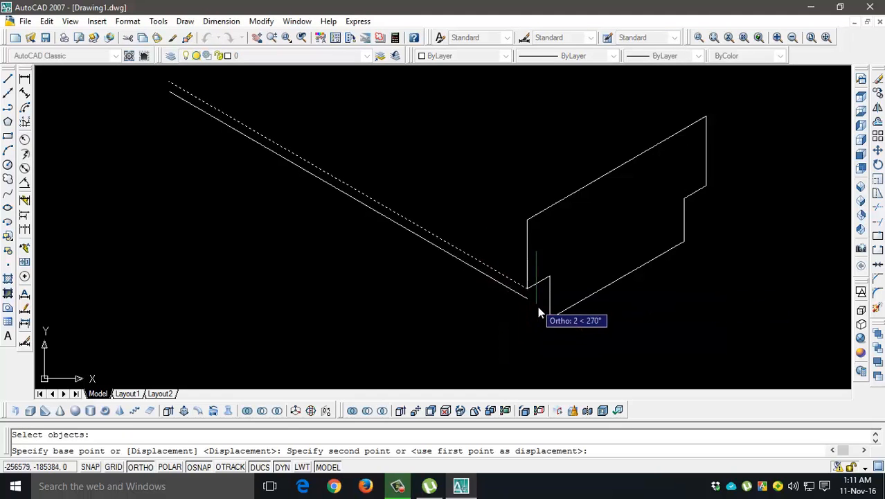
{"action": "left_click", "coordinate": [549, 315]}
{"action": "key", "text": "Return"}
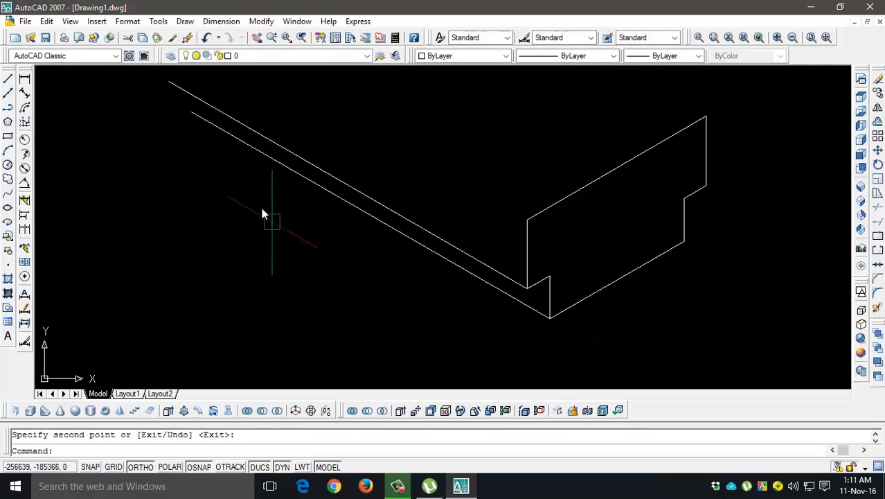
Draw a 16-unit vertical line upward from the far end of the original 96-unit line
{"action": "scroll", "coordinate": [272, 128], "scroll_direction": "down", "scroll_amount": 2}
{"action": "middle_click_drag", "start_coordinate": [336, 172], "coordinate": [383, 192]}
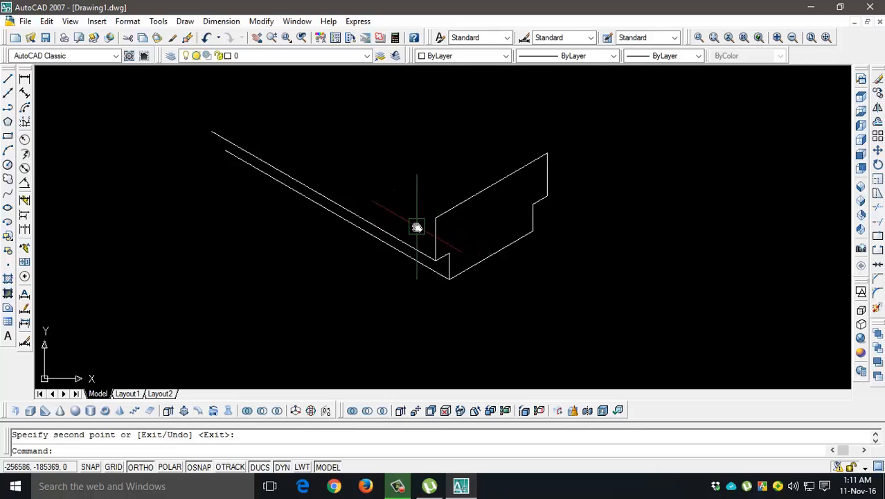
{"action": "scroll", "coordinate": [439, 240], "scroll_direction": "up", "scroll_amount": 2}
{"action": "middle_click_drag", "start_coordinate": [307, 206], "coordinate": [388, 255]}
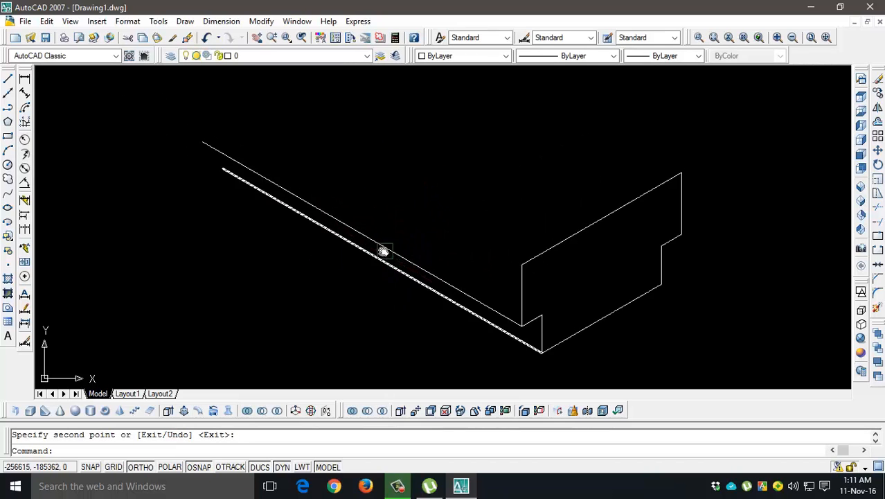
{"action": "type", "text": "l"}
{"action": "key", "text": "Return"}
{"action": "left_click", "coordinate": [203, 142]}
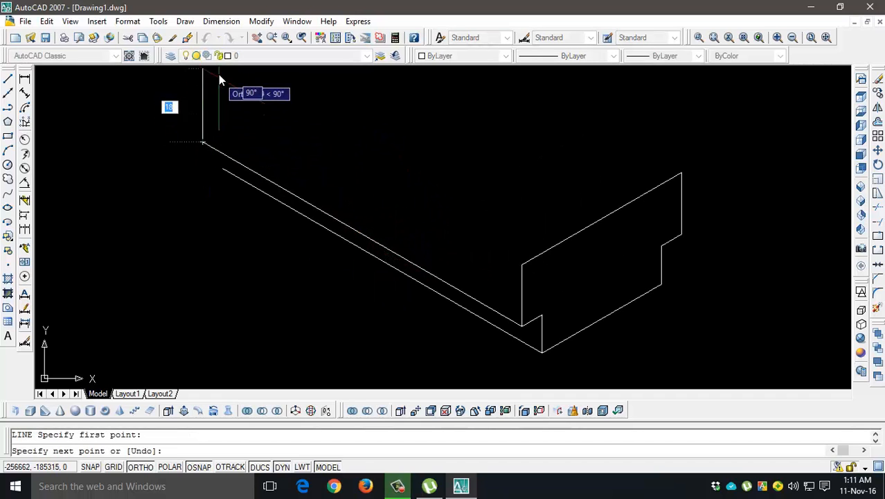
{"action": "type", "text": "16"}
{"action": "key", "text": "Return"}
{"action": "key", "text": "Return"}
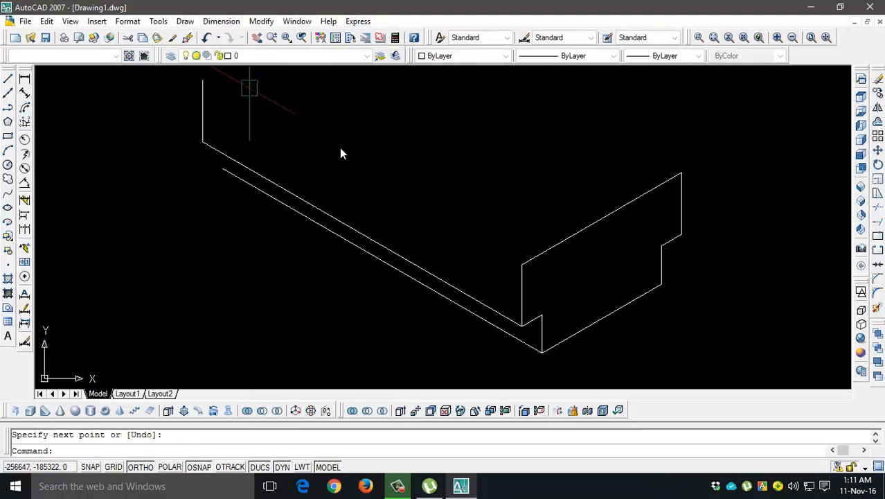
{"action": "scroll", "coordinate": [365, 173], "scroll_direction": "down", "scroll_amount": 2}
{"action": "type", "text": "l"}
{"action": "key", "text": "Return"}
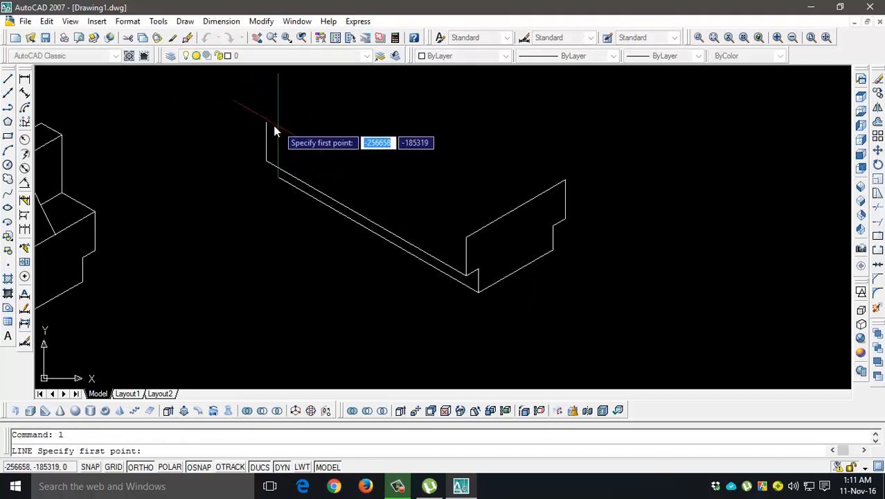
{"action": "left_click", "coordinate": [268, 123]}
{"action": "key", "text": "Escape"}
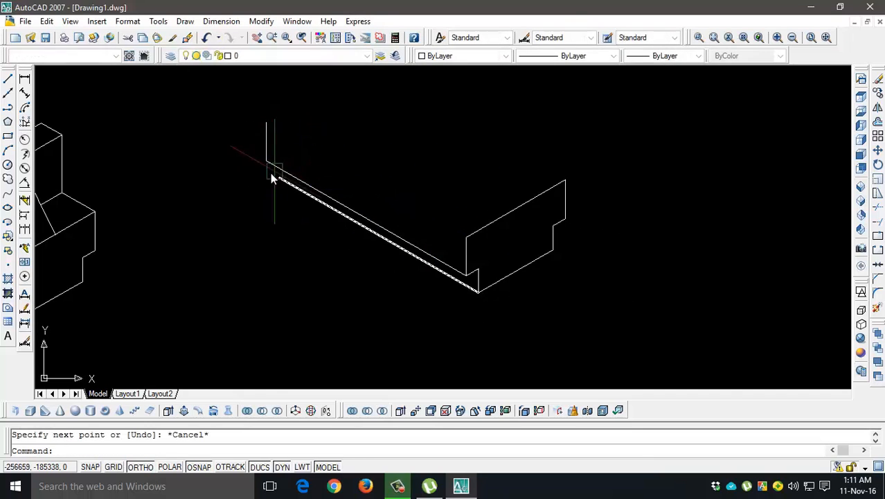
Draw a vertical line upward from the far end of the copied 96-unit line, crossing the original 96-unit line
{"action": "scroll", "coordinate": [276, 175], "scroll_direction": "up", "scroll_amount": 3}
{"action": "type", "text": "l"}
{"action": "key", "text": "Return"}
{"action": "left_click", "coordinate": [287, 180]}
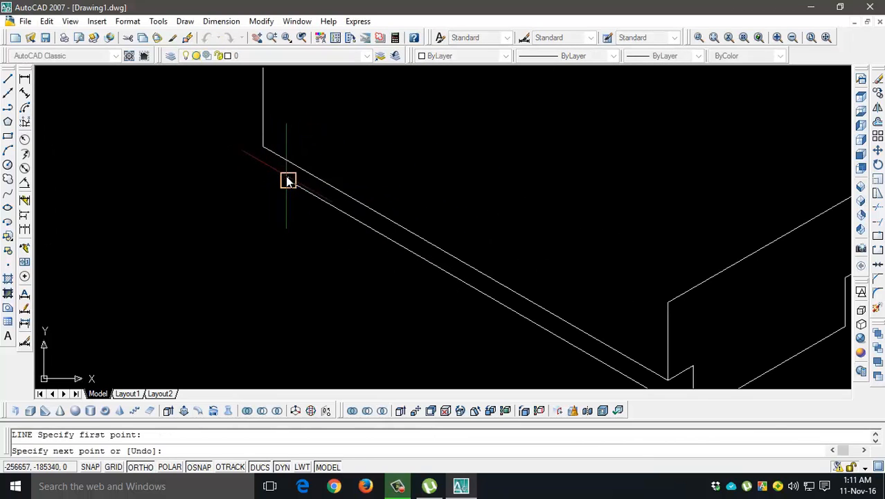
{"action": "left_click", "coordinate": [287, 138]}
{"action": "key", "text": "Return"}
Trim the part of the short vertical line that extends above the original 96-unit line
{"action": "scroll", "coordinate": [287, 150], "scroll_direction": "up", "scroll_amount": 3}
{"action": "type", "text": "tr"}
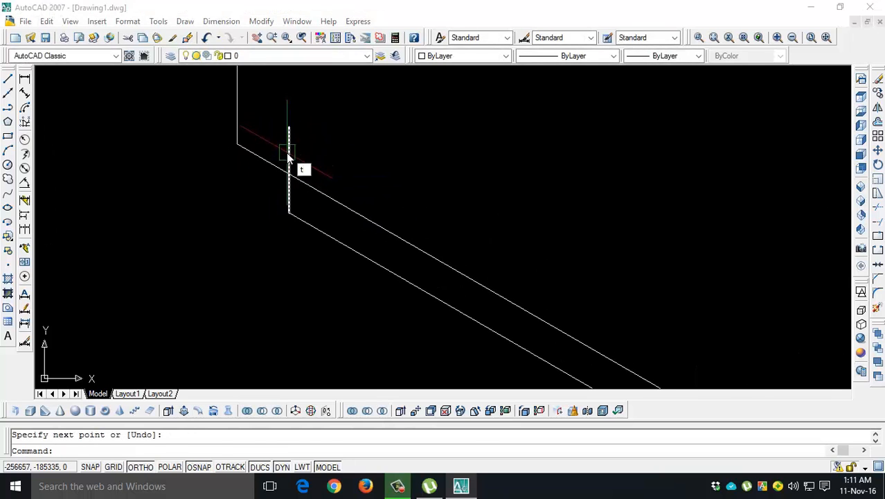
{"action": "key", "text": "Return"}
{"action": "key", "text": "Return"}
{"action": "left_click", "coordinate": [289, 154]}
{"action": "scroll", "coordinate": [377, 139], "scroll_direction": "down", "scroll_amount": 3}
{"action": "middle_click_drag", "start_coordinate": [458, 152], "coordinate": [396, 185]}
{"action": "key", "text": "Escape"}
{"action": "key", "text": "Escape"}
Draw a 16-unit line at 150° from the top right corner of the front profile
{"action": "scroll", "coordinate": [597, 221], "scroll_direction": "down", "scroll_amount": 3}
{"action": "middle_click_drag", "start_coordinate": [499, 253], "coordinate": [526, 260]}
{"action": "mouse_move", "coordinate": [532, 212]}
{"action": "middle_mouse_down"}
{"action": "mouse_move", "coordinate": [572, 234]}
{"action": "mouse_move", "coordinate": [648, 237]}
{"action": "middle_mouse_up"}
{"action": "scroll", "coordinate": [564, 232], "scroll_direction": "up", "scroll_amount": 3}
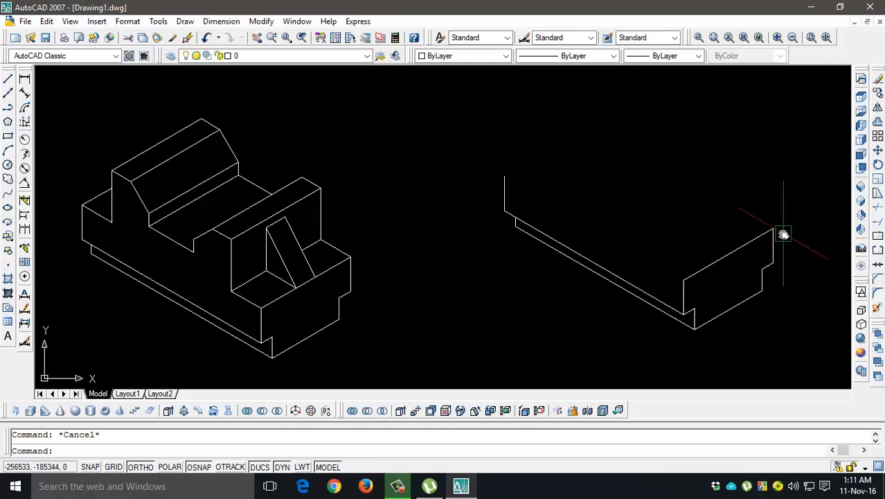
{"action": "type", "text": "l"}
{"action": "key", "text": "Return"}
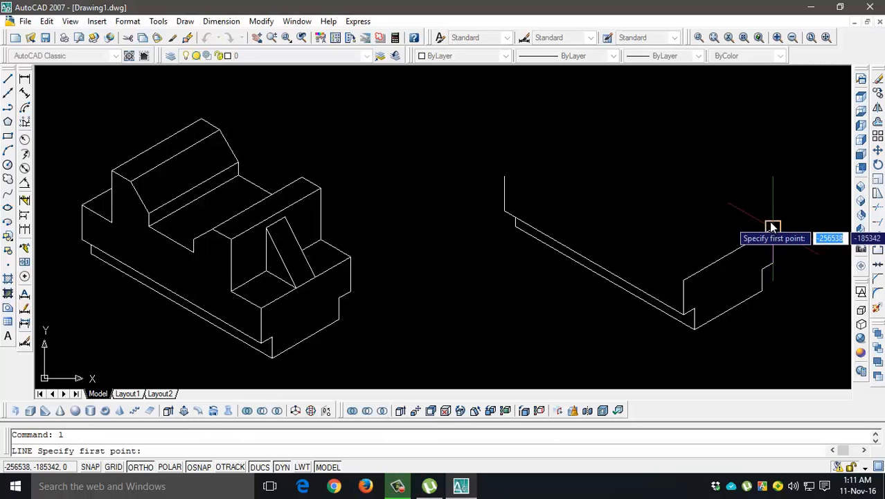
{"action": "left_click", "coordinate": [773, 228]}
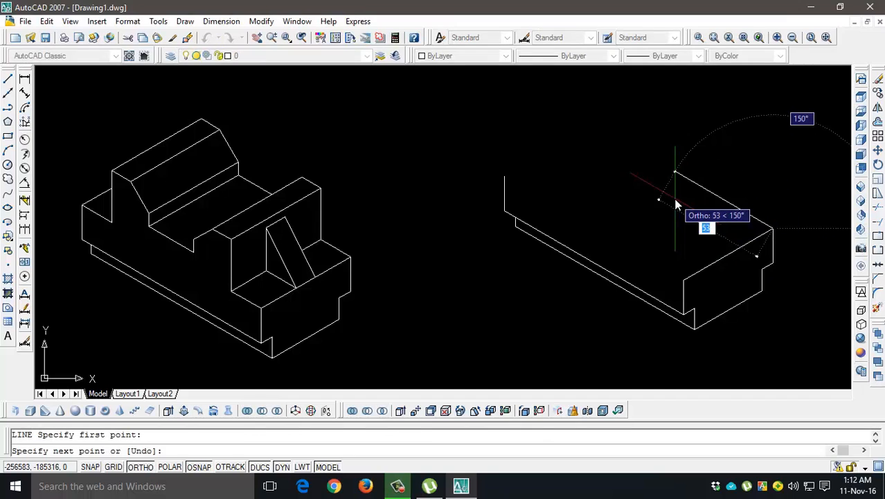
{"action": "type", "text": "16"}
{"action": "key", "text": "Return"}
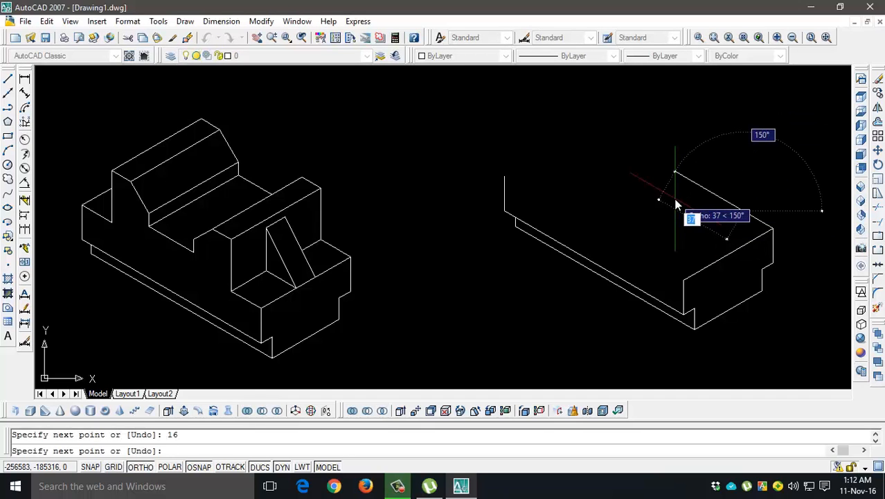
{"action": "key", "text": "Return"}
Draw a 16-unit line at 150° from the top left corner of the front profile
{"action": "key", "text": "Return"}
{"action": "left_click", "coordinate": [685, 282]}
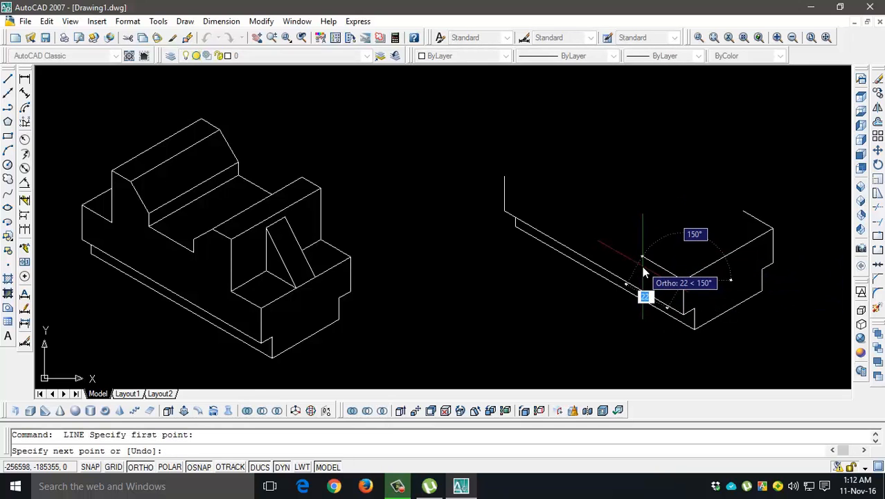
{"action": "type", "text": "16"}
{"action": "key", "text": "Return"}
{"action": "key", "text": "Return"}
Connect the free ends of the two 16-unit receding lines to close the top face of the ledge
{"action": "key", "text": "Return"}
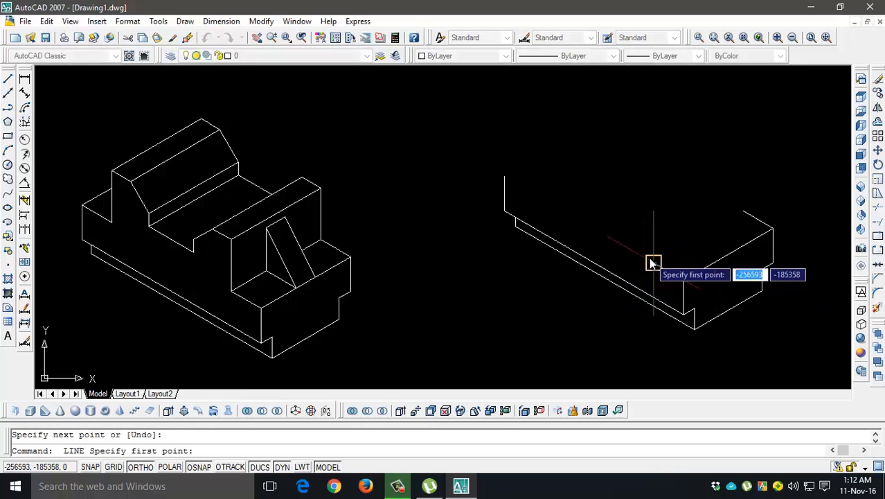
{"action": "left_click", "coordinate": [653, 263]}
{"action": "left_click", "coordinate": [739, 210]}
{"action": "key", "text": "Return"}
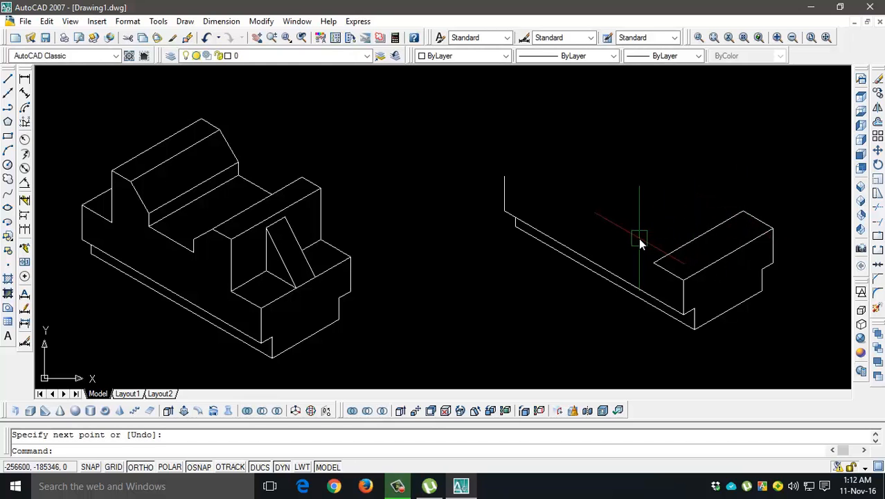
{"action": "key", "text": "Return"}
{"action": "left_click", "coordinate": [653, 260]}
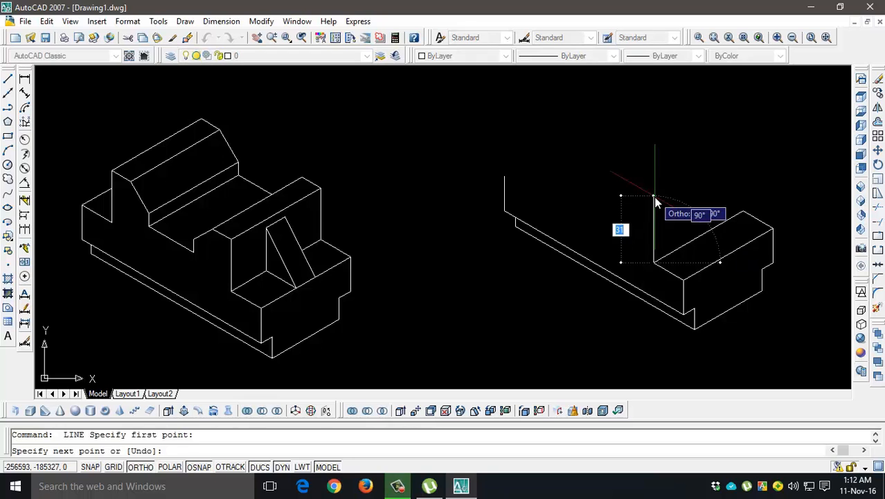
{"action": "key", "text": "Escape"}
Turn on the Dim layer and draw a 24-unit vertical line upward from the ledge's rear right corner
{"action": "left_click", "coordinate": [353, 55]}
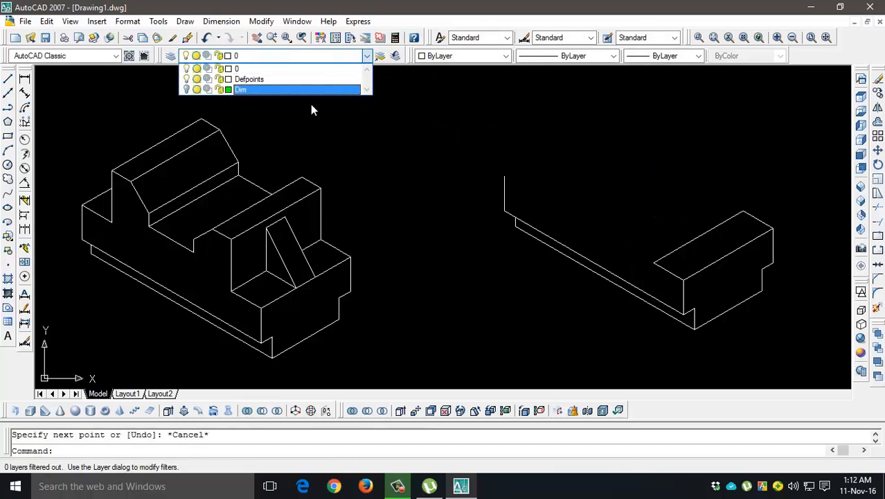
{"action": "left_click", "coordinate": [394, 175]}
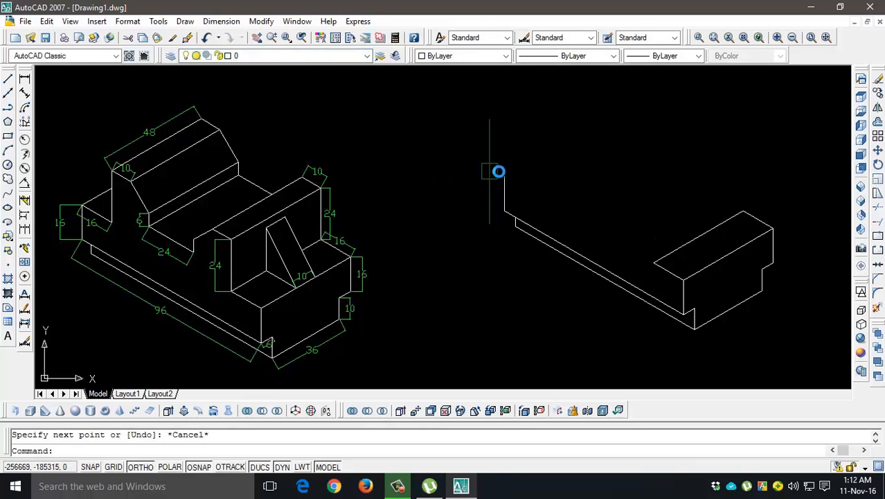
{"action": "type", "text": "l"}
{"action": "key", "text": "Return"}
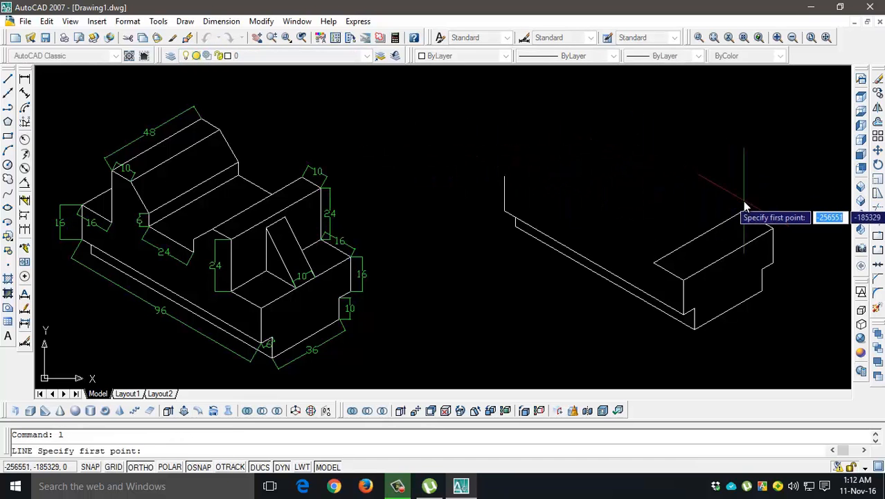
{"action": "left_click", "coordinate": [744, 211]}
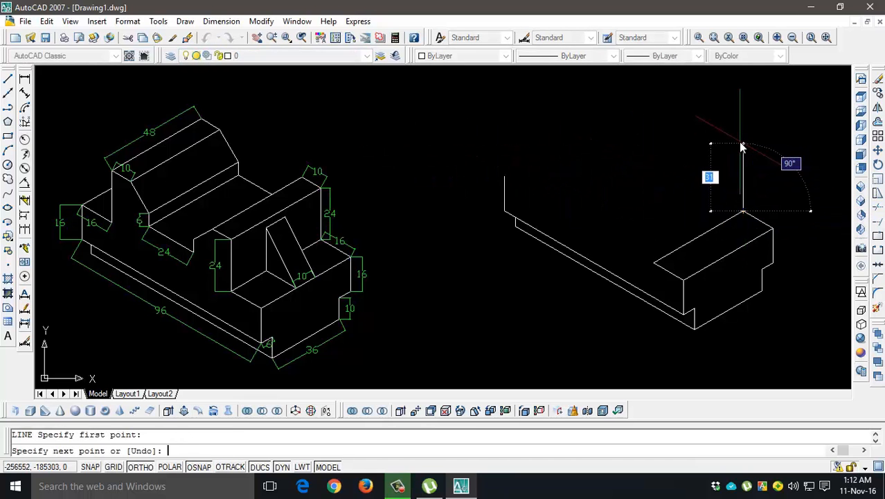
{"action": "type", "text": "24"}
{"action": "key", "text": "Return"}
{"action": "key", "text": "Return"}
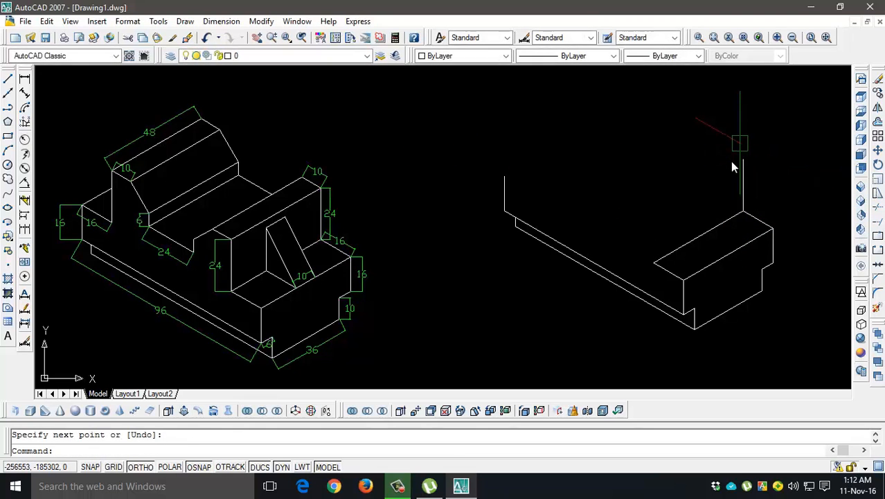
Draw a 24-unit vertical line upward from the ledge's rear left corner and connect its top to the other 24-unit line's top
{"action": "key", "text": "Return"}
{"action": "left_click", "coordinate": [654, 263]}
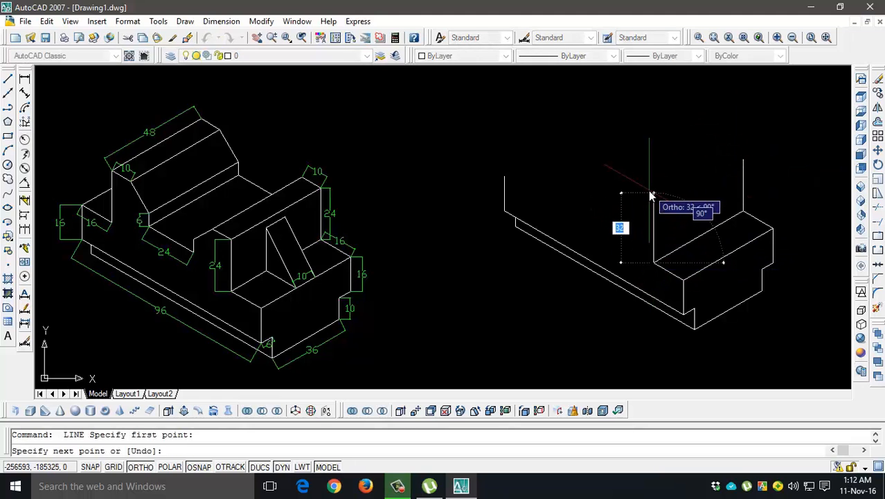
{"action": "type", "text": "24"}
{"action": "key", "text": "Return"}
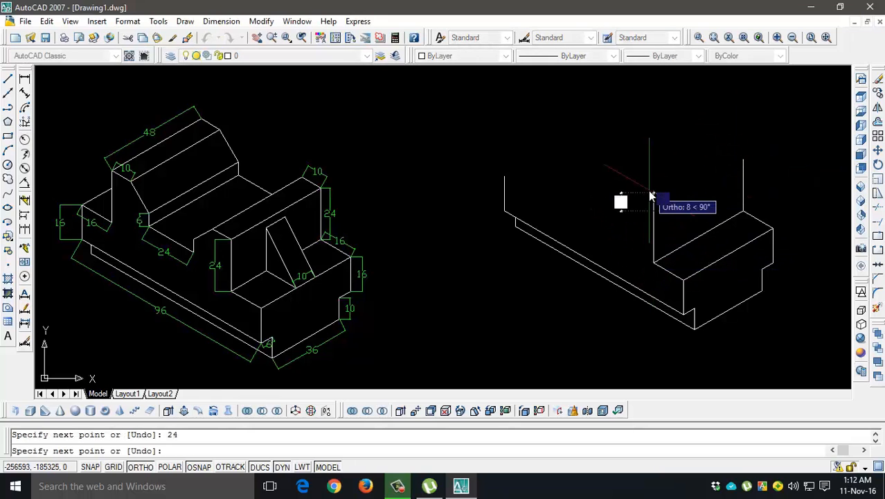
{"action": "left_click", "coordinate": [744, 155]}
{"action": "key", "text": "Return"}
{"action": "key", "text": "Return"}
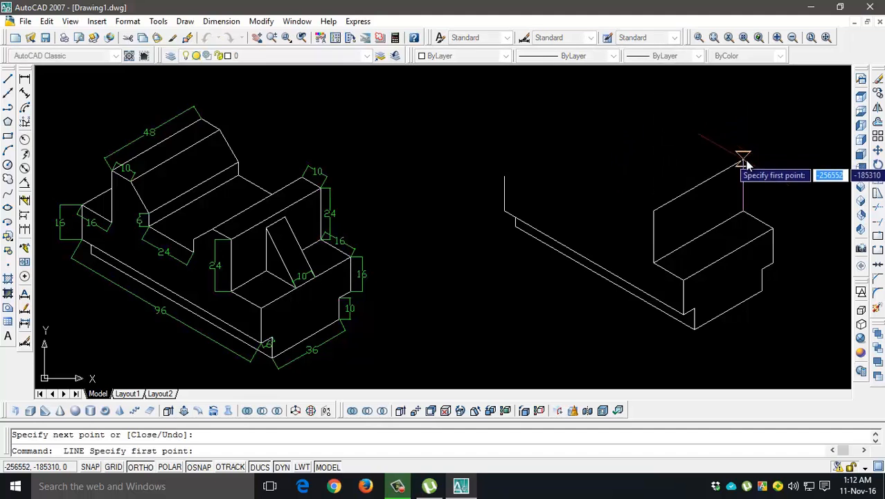
Draw a 10-unit line at 150° from the upright wall's upper right corner
{"action": "left_click", "coordinate": [743, 155]}
{"action": "type", "text": "10"}
{"action": "key", "text": "Return"}
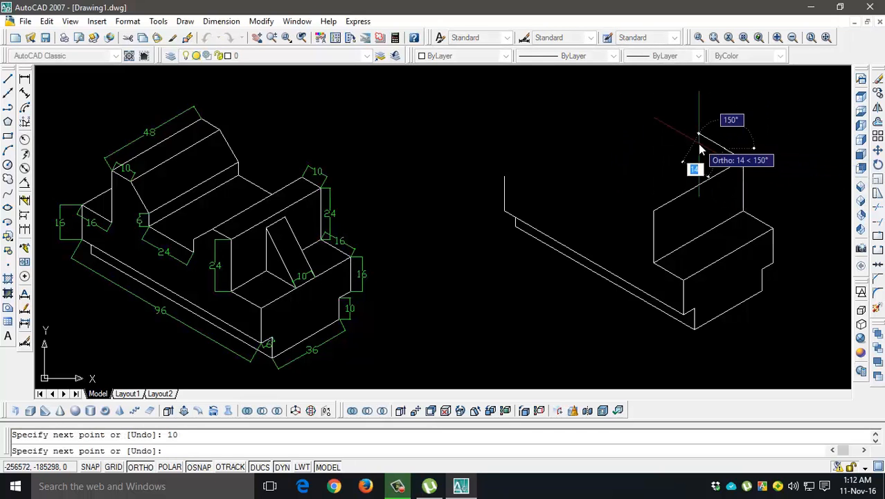
{"action": "key", "text": "Return"}
Copy the wall's long top edge from its right corner to the free end of the 10-unit line
{"action": "type", "text": "co"}
{"action": "key", "text": "Return"}
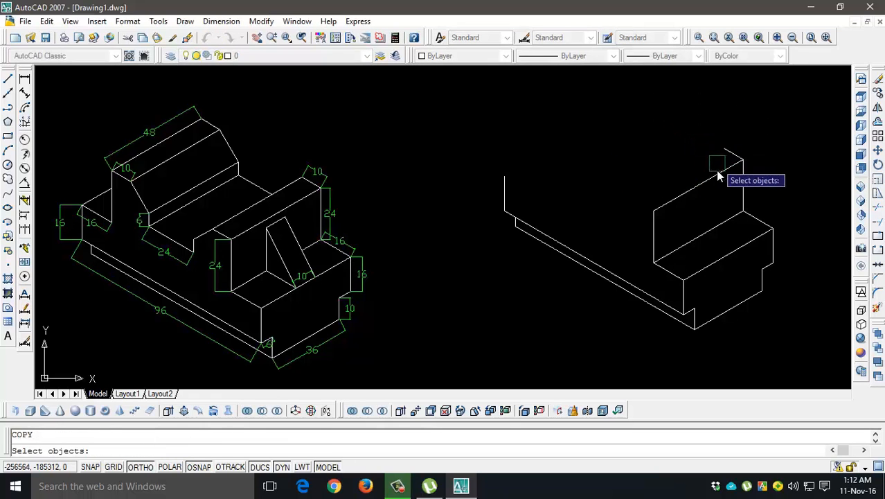
{"action": "left_click", "coordinate": [717, 173]}
{"action": "key", "text": "Return"}
{"action": "left_click", "coordinate": [743, 157]}
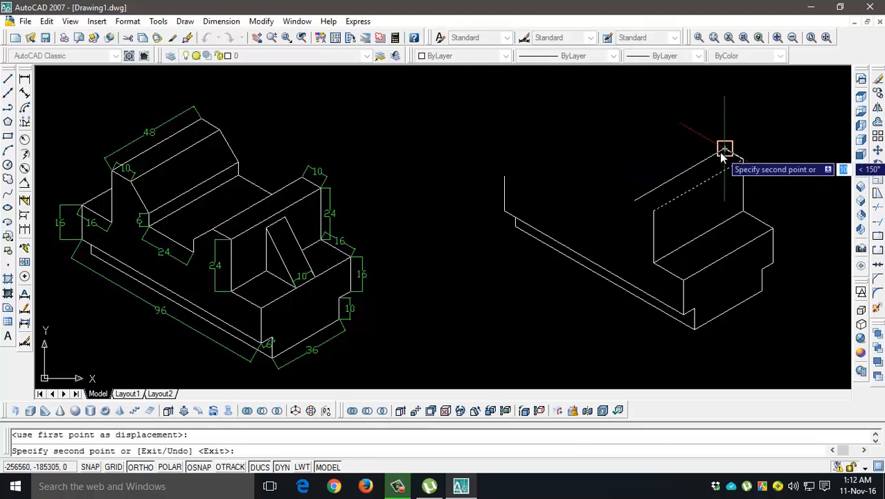
{"action": "left_click", "coordinate": [722, 155]}
{"action": "key", "text": "Return"}
{"action": "key", "text": "Return"}
{"action": "key", "text": "Escape"}
Connect the left ends of the two parallel top edges to close the wall's top face
{"action": "type", "text": "l"}
{"action": "key", "text": "Return"}
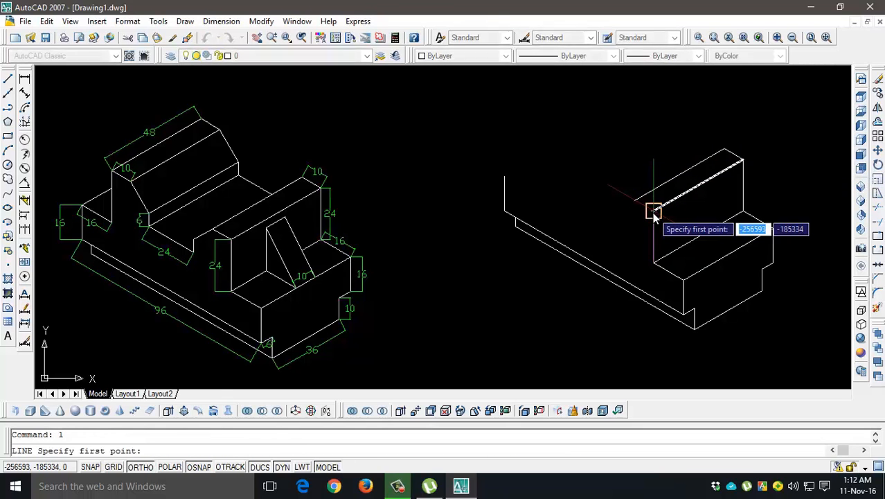
{"action": "left_click", "coordinate": [653, 210]}
{"action": "left_click", "coordinate": [635, 201]}
{"action": "key", "text": "Return"}
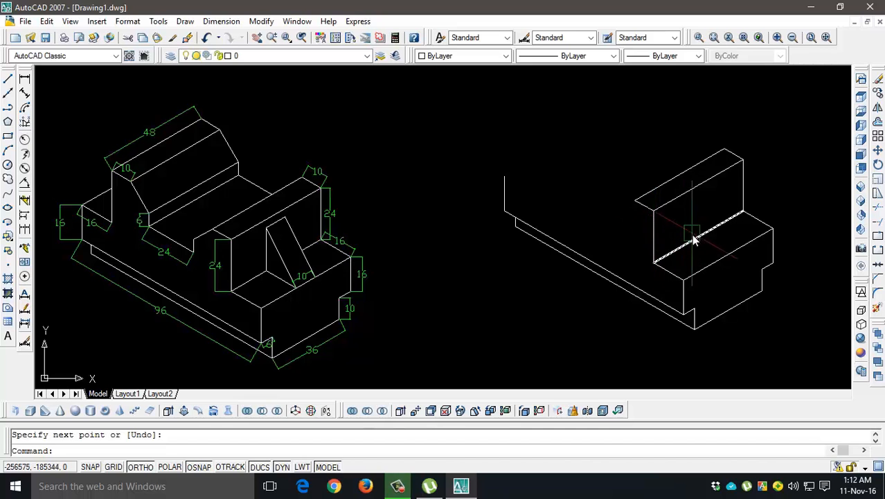
Draw a 5-unit construction line at 30° from the midpoint of the wall's base edge on the ledge
{"action": "scroll", "coordinate": [700, 238], "scroll_direction": "up", "scroll_amount": 1}
{"action": "type", "text": "l"}
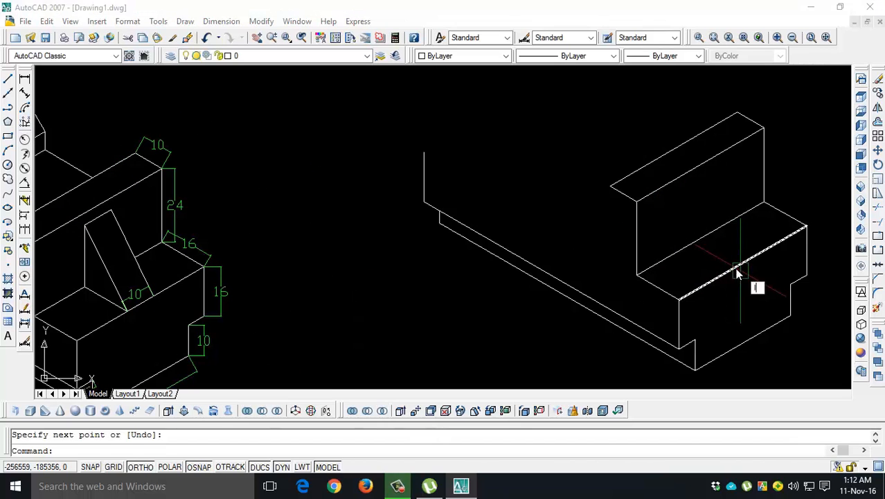
{"action": "key", "text": "Return"}
{"action": "left_click", "coordinate": [701, 240]}
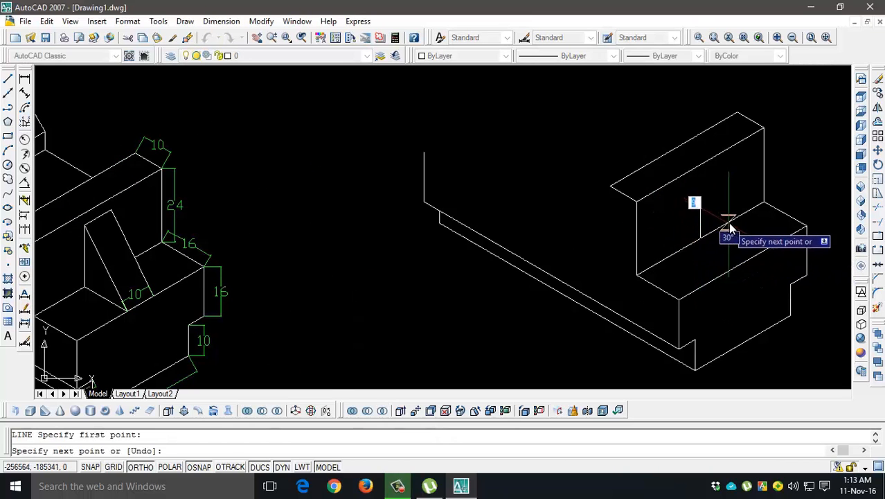
{"action": "key", "text": "F5"}
{"action": "scroll", "coordinate": [723, 241], "scroll_direction": "up", "scroll_amount": 1}
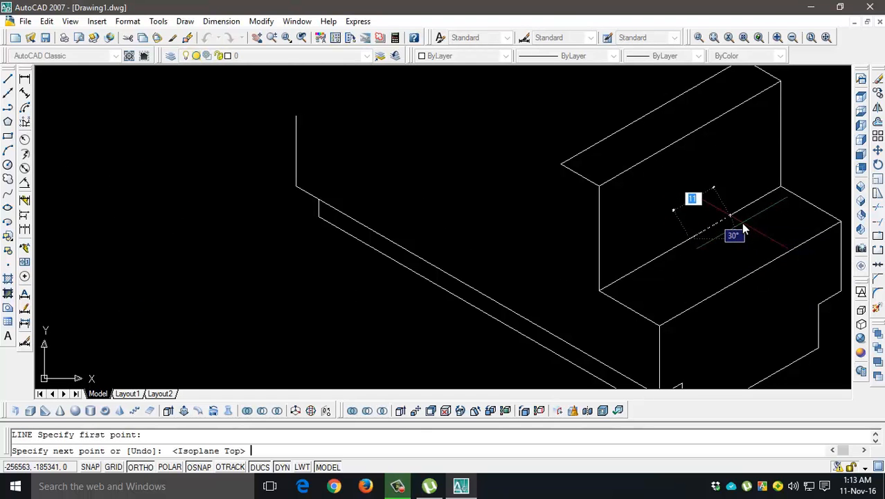
{"action": "type", "text": "5"}
{"action": "key", "text": "Return"}
{"action": "key", "text": "Return"}
Draw a second 5-unit construction line from the same midpoint in the opposite direction along the base edge
{"action": "key", "text": "Return"}
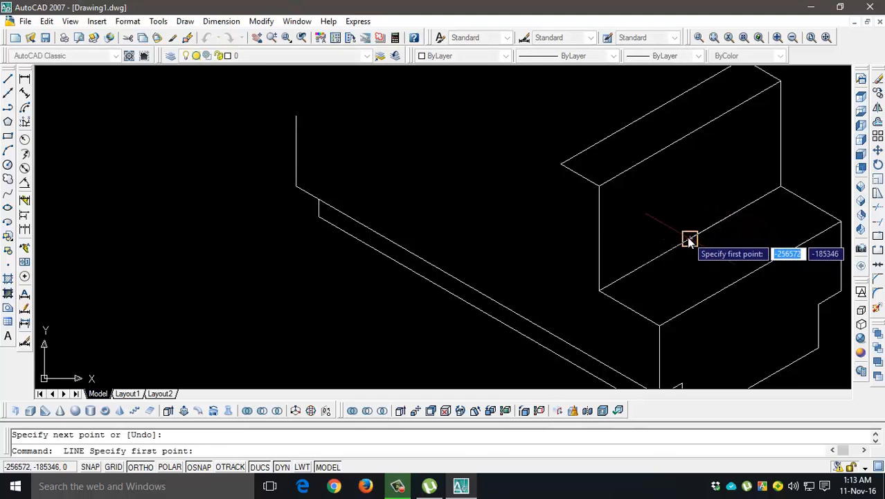
{"action": "left_click", "coordinate": [690, 239]}
{"action": "type", "text": "5"}
{"action": "key", "text": "Return"}
{"action": "key", "text": "Return"}
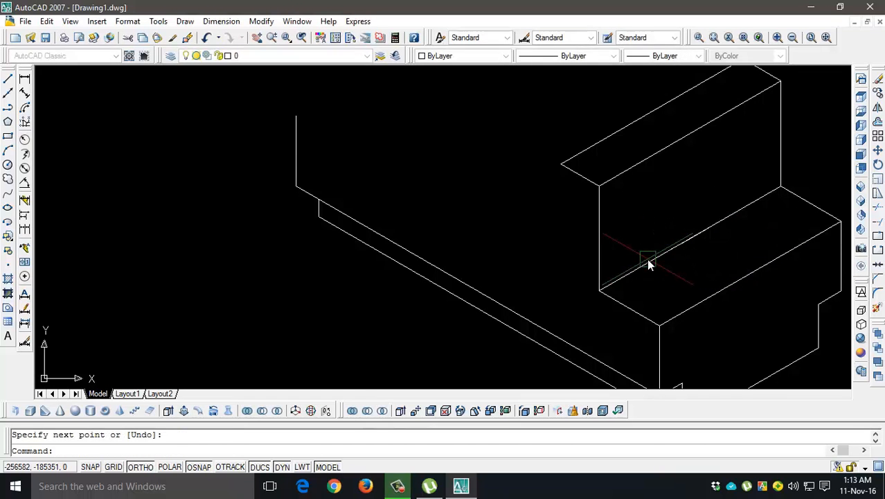
Draw the rib's rear outline from the left construction line's end: 18 units up, 10 units at 30°, and back down to the base edge
{"action": "type", "text": "l"}
{"action": "key", "text": "Return"}
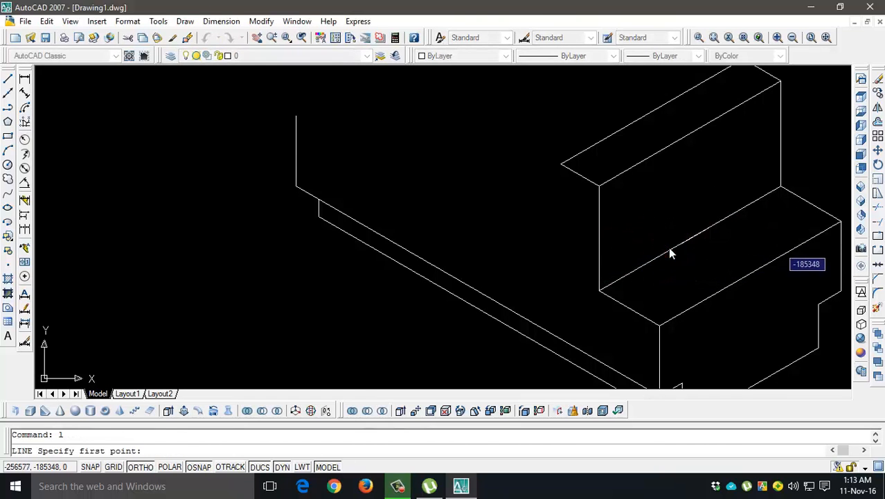
{"action": "left_click", "coordinate": [670, 248]}
{"action": "key", "text": "F5"}
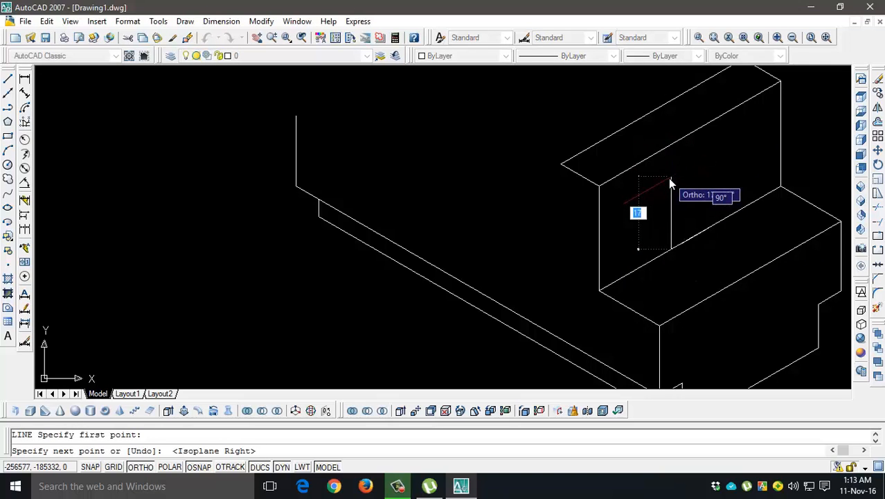
{"action": "type", "text": "18"}
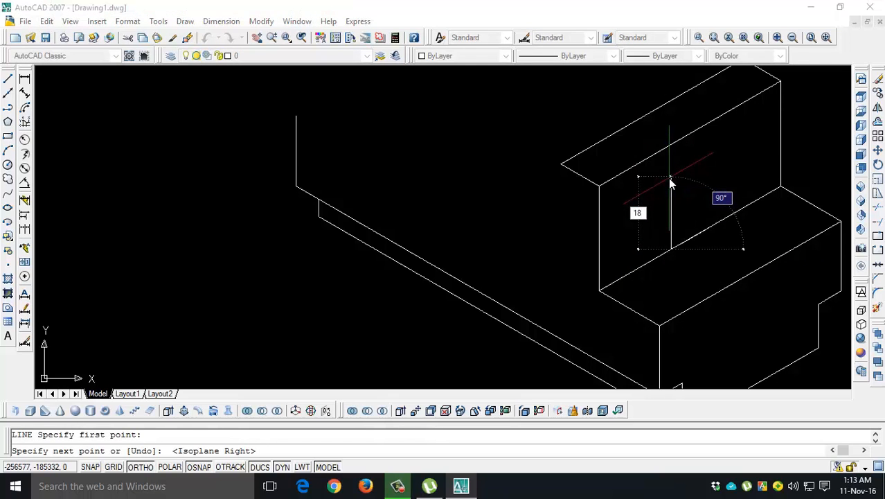
{"action": "key", "text": "Return"}
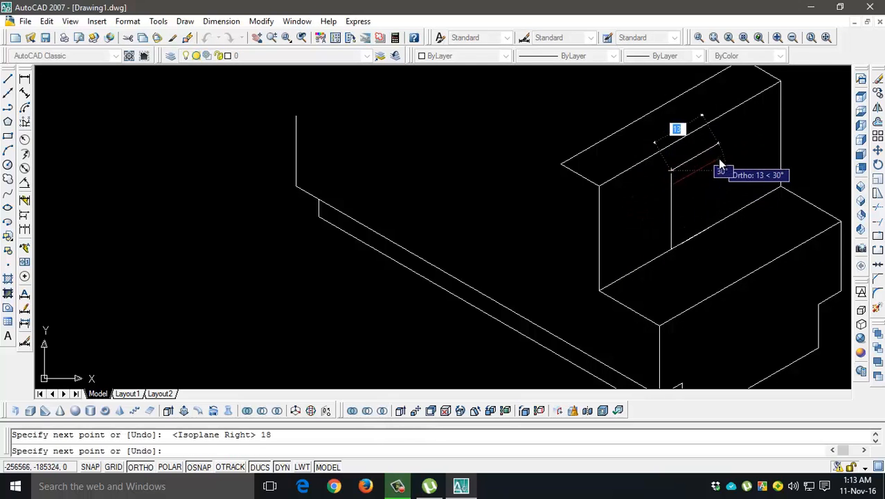
{"action": "type", "text": "1"}
{"action": "key", "text": "Return"}
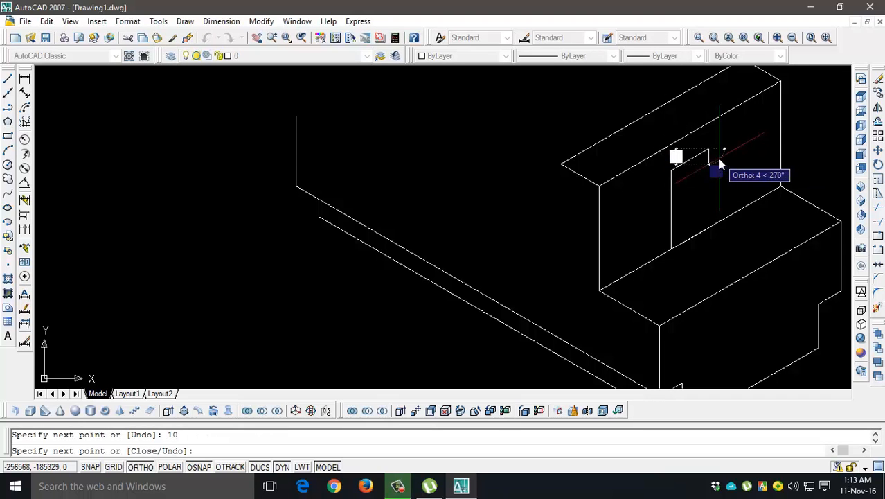
{"action": "left_click", "coordinate": [712, 234]}
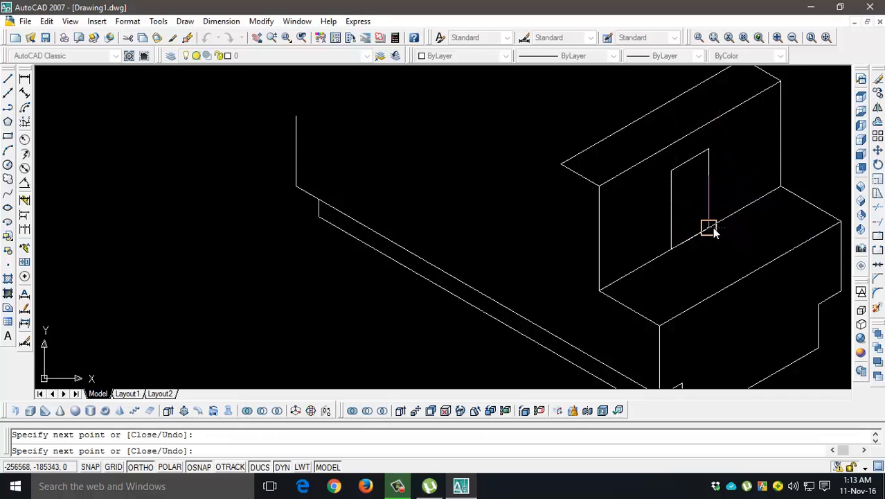
{"action": "key", "text": "Return"}
Draw two lines at 330° from the rib outline's lower corners across the ledge, past its front edge
{"action": "type", "text": "l"}
{"action": "key", "text": "Return"}
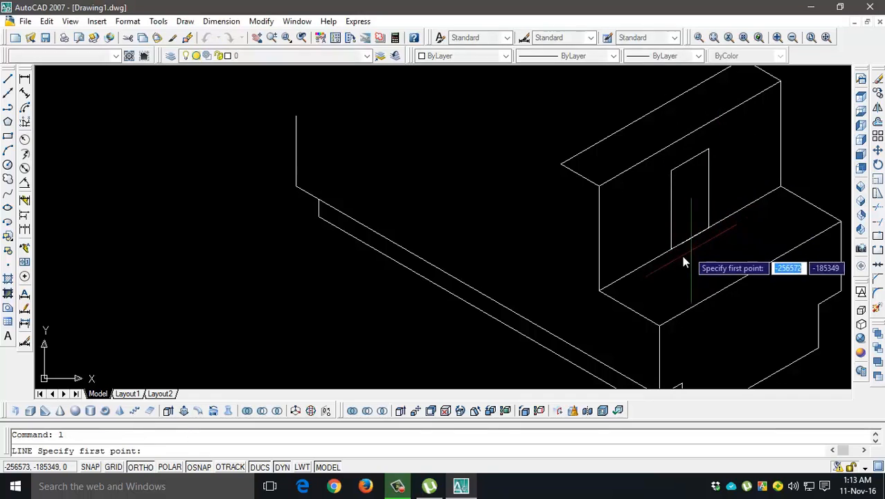
{"action": "left_click", "coordinate": [671, 248]}
{"action": "key", "text": "F5"}
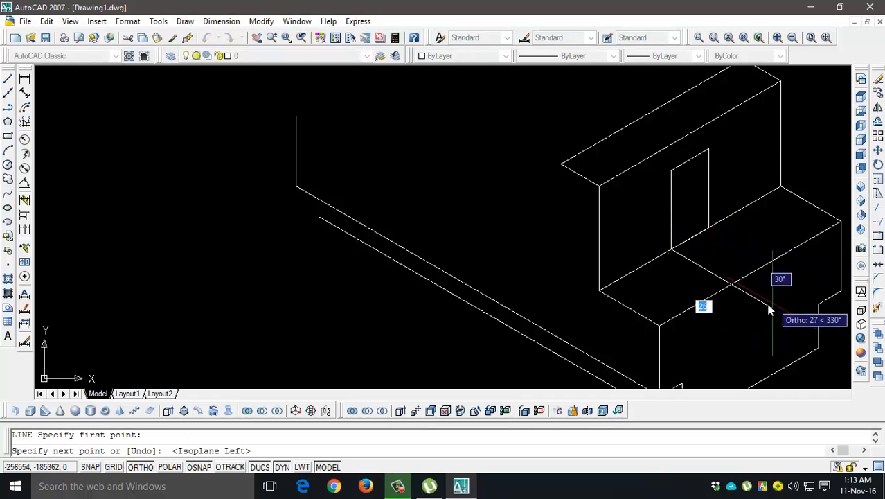
{"action": "left_click", "coordinate": [760, 300]}
{"action": "key", "text": "Return"}
{"action": "key", "text": "Return"}
{"action": "left_click", "coordinate": [709, 228]}
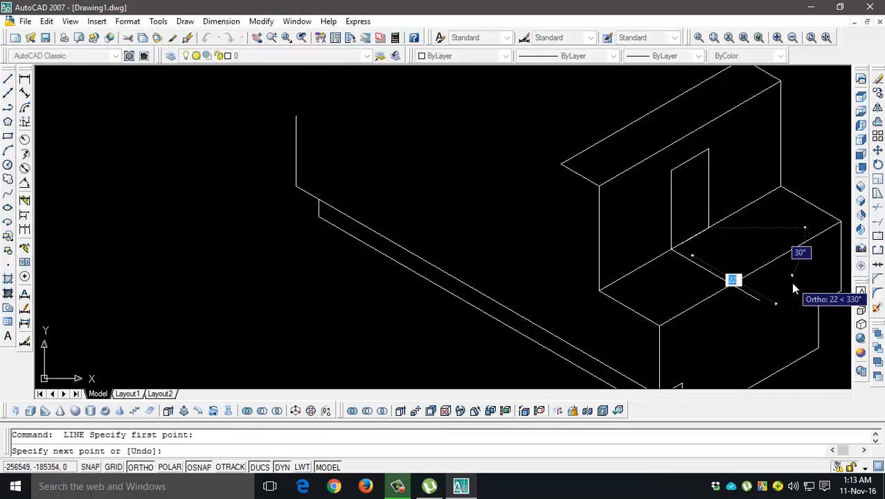
{"action": "left_click", "coordinate": [793, 284]}
{"action": "key", "text": "Return"}
Trim both receding rib lines where they overhang the ledge's front edge
{"action": "type", "text": "tr"}
{"action": "key", "text": "Return"}
{"action": "key", "text": "Return"}
{"action": "left_click", "coordinate": [790, 280]}
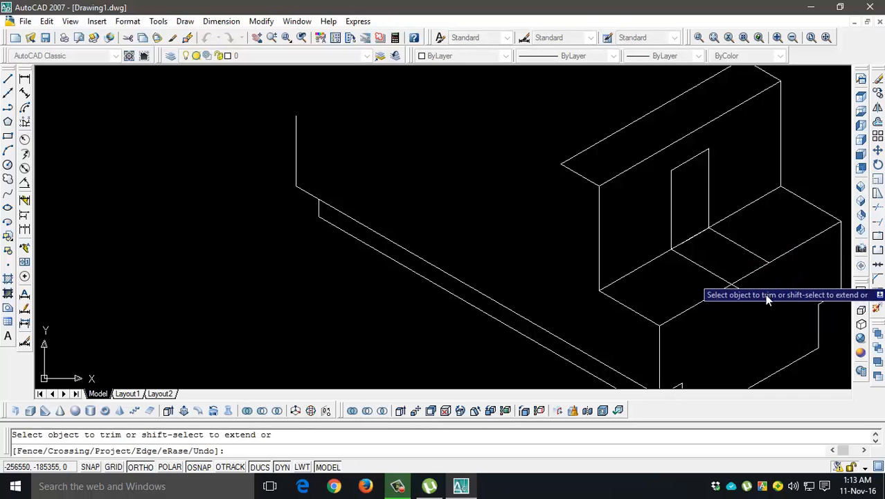
{"action": "left_click", "coordinate": [745, 296]}
{"action": "key", "text": "Escape"}
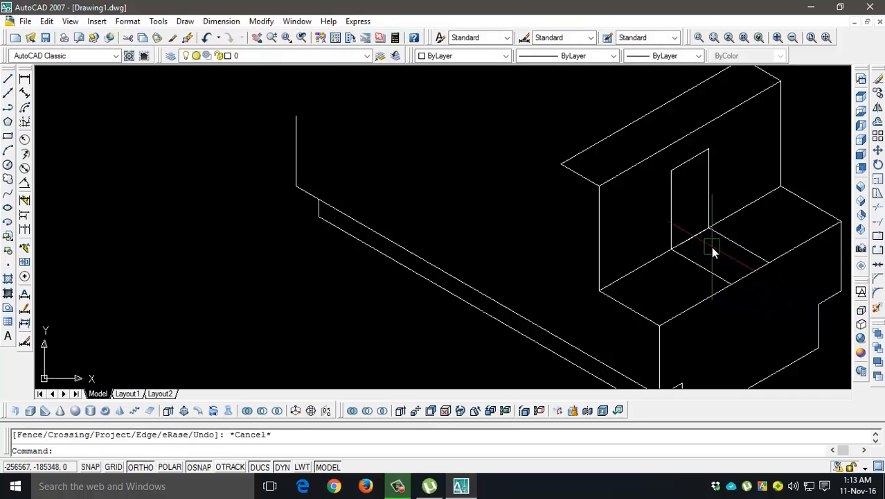
Draw the rib's two sloping edges from its upper corners to the matching points on the ledge's front edge
{"action": "type", "text": "l"}
{"action": "key", "text": "Return"}
{"action": "left_click", "coordinate": [671, 246]}
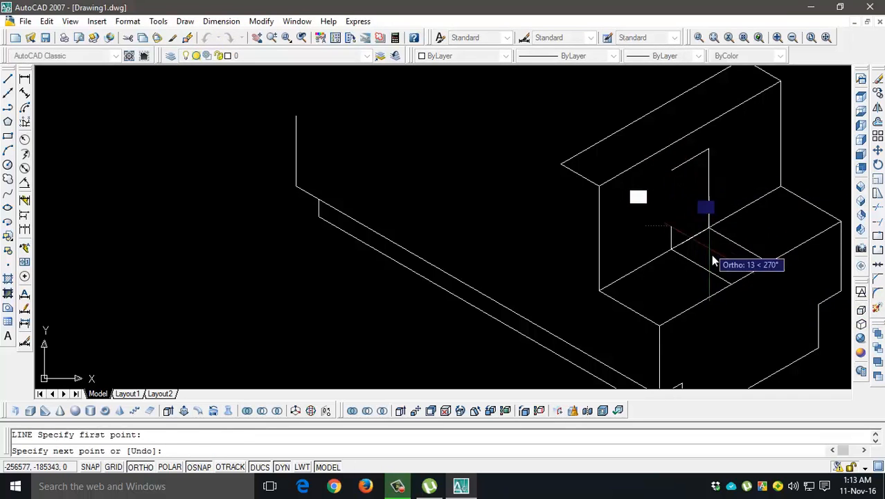
{"action": "left_click", "coordinate": [731, 285]}
{"action": "key", "text": "Return"}
{"action": "key", "text": "Return"}
{"action": "left_click", "coordinate": [707, 150]}
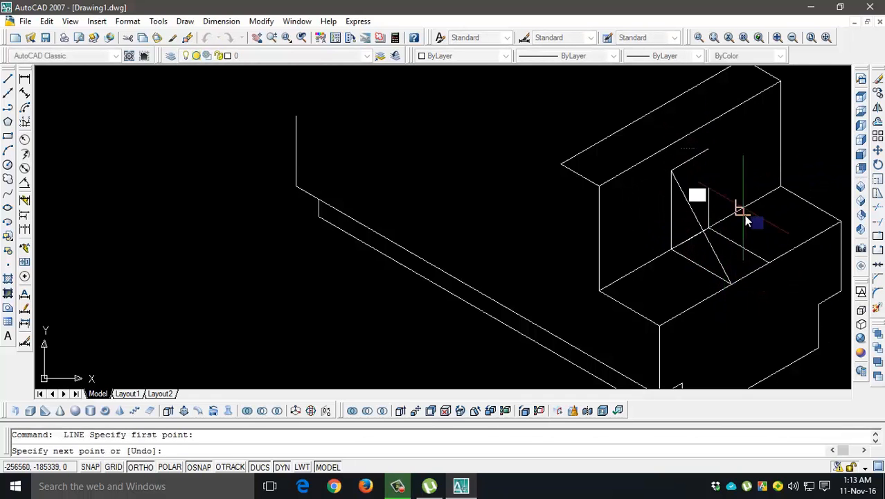
{"action": "left_click", "coordinate": [768, 264]}
{"action": "key", "text": "Return"}
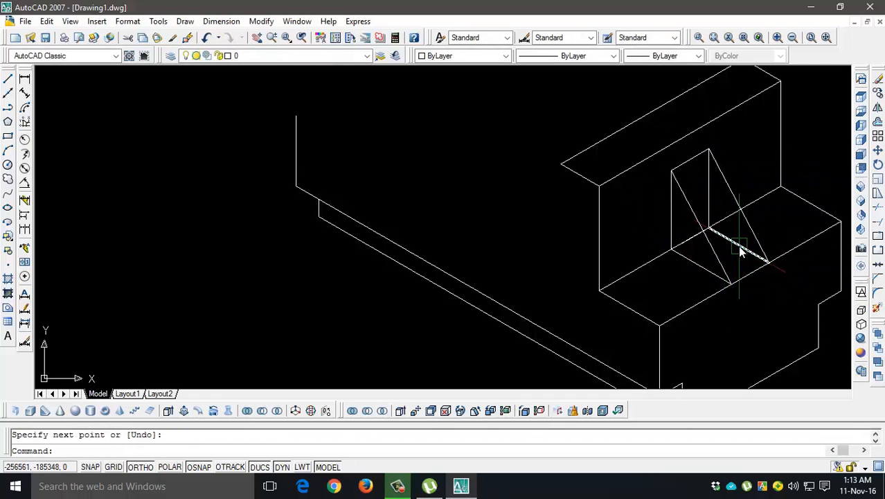
Erase the rib's hidden right vertical and ledge line, and trim the wall's base edge between the two sloping edges
{"action": "left_click", "coordinate": [737, 245]}
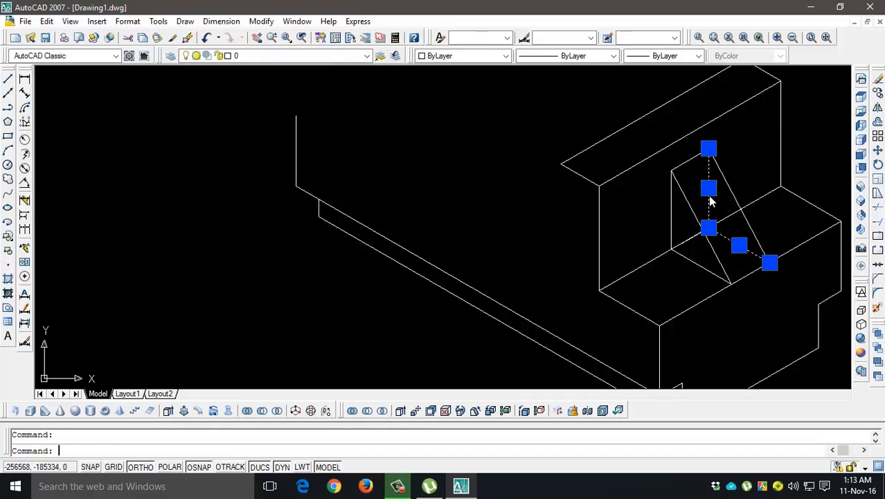
{"action": "key", "text": "Delete"}
{"action": "type", "text": "tr"}
{"action": "key", "text": "Return"}
{"action": "key", "text": "Return"}
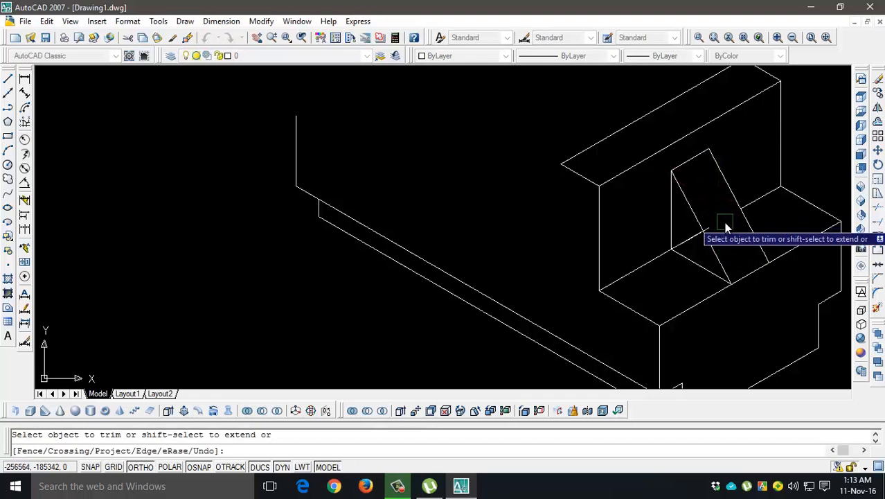
{"action": "scroll", "coordinate": [702, 237], "scroll_direction": "up", "scroll_amount": 3}
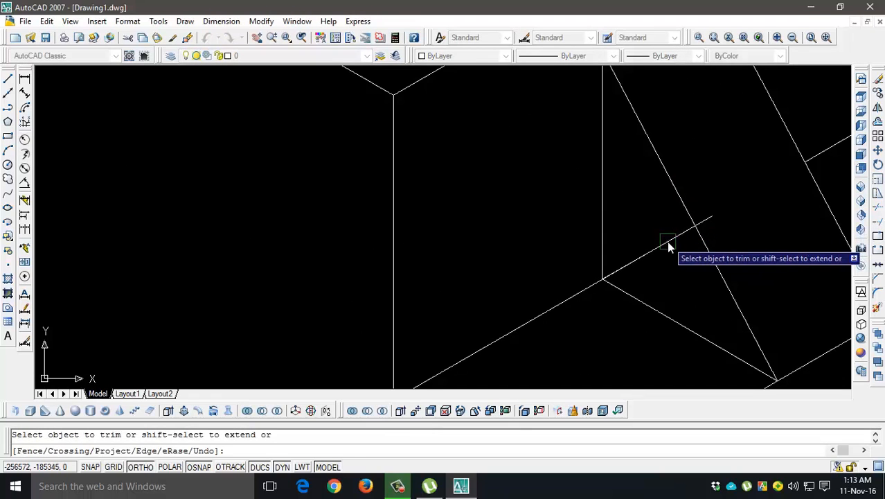
{"action": "key", "text": "Escape"}
Erase the 5-unit construction line that protrudes past the rib's left sloping edge
{"action": "left_click", "coordinate": [641, 259]}
{"action": "left_click", "coordinate": [678, 236]}
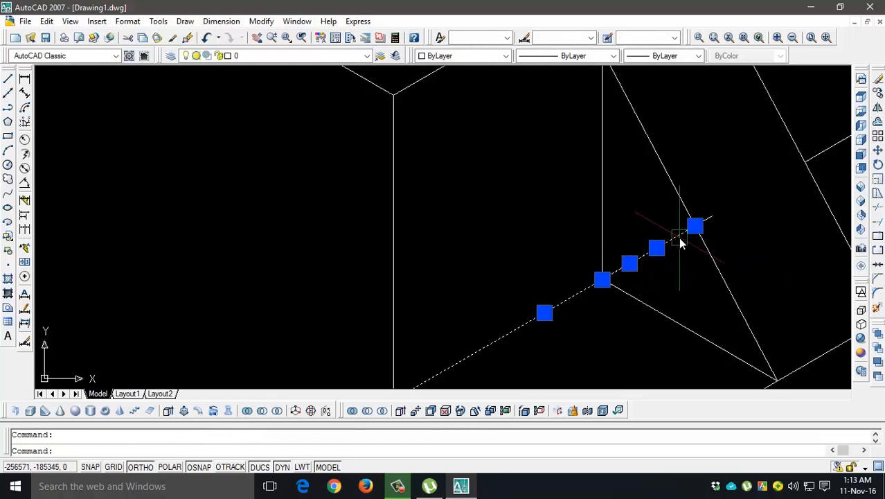
{"action": "key", "text": "Escape"}
{"action": "left_click", "coordinate": [712, 214]}
{"action": "key", "text": "Delete"}
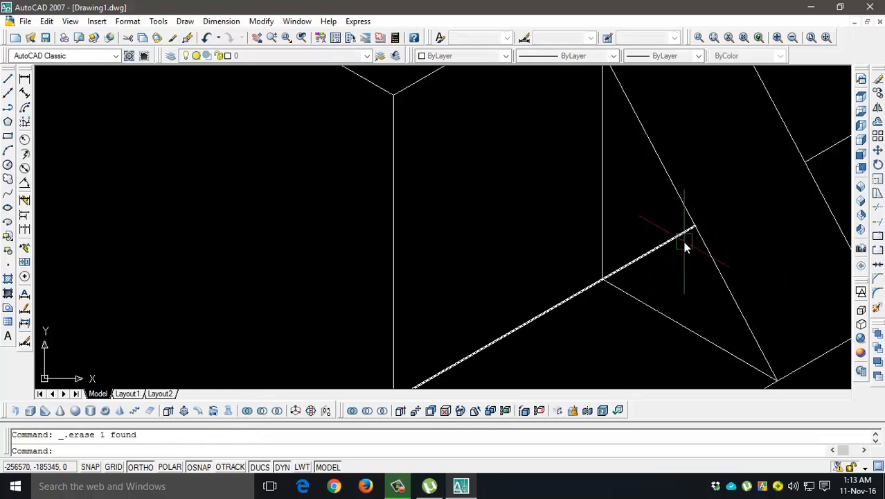
Trim the wall's base edge inside the rib's triangular side face and erase the remaining 5-unit construction line
{"action": "type", "text": "tr"}
{"action": "key", "text": "Return"}
{"action": "key", "text": "Return"}
{"action": "left_click", "coordinate": [680, 248]}
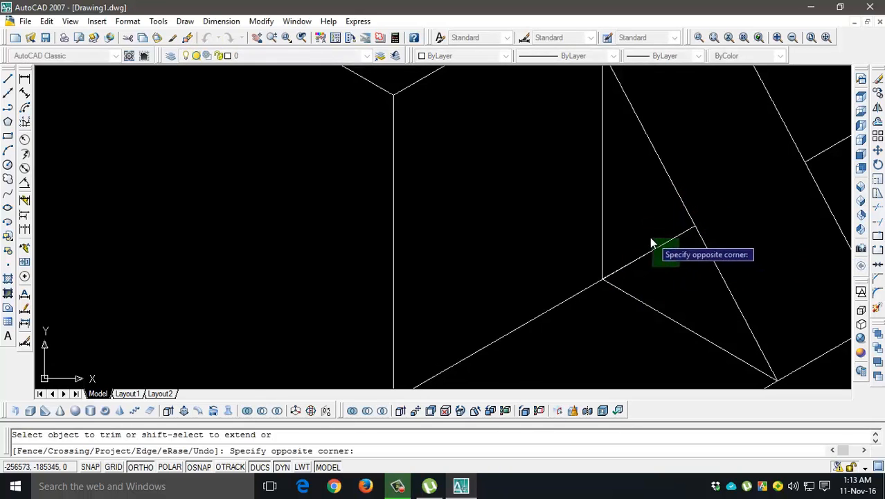
{"action": "left_click", "coordinate": [641, 261]}
{"action": "key", "text": "Escape"}
{"action": "left_click", "coordinate": [644, 257]}
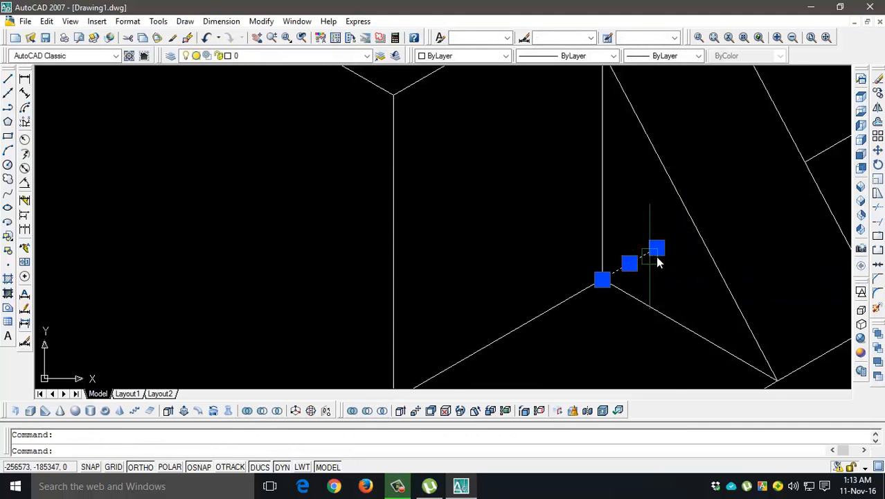
{"action": "key", "text": "Delete"}
{"action": "scroll", "coordinate": [658, 261], "scroll_direction": "down", "scroll_amount": 6}
{"action": "middle_click_drag", "start_coordinate": [676, 263], "coordinate": [683, 250]}
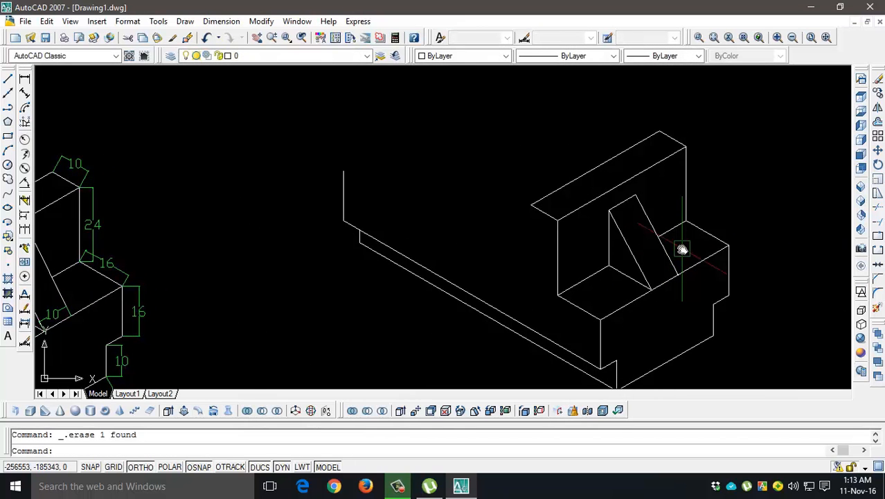
Copy the wall's left 24-unit vertical edge 20 units back along the 150° direction
{"action": "left_click", "coordinate": [555, 255]}
{"action": "type", "text": "co"}
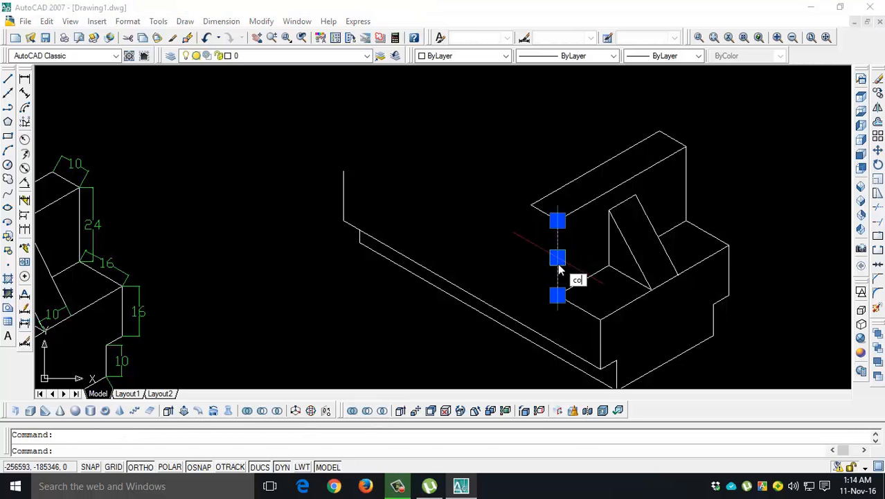
{"action": "key", "text": "Return"}
{"action": "left_click", "coordinate": [525, 274]}
{"action": "type", "text": "20"}
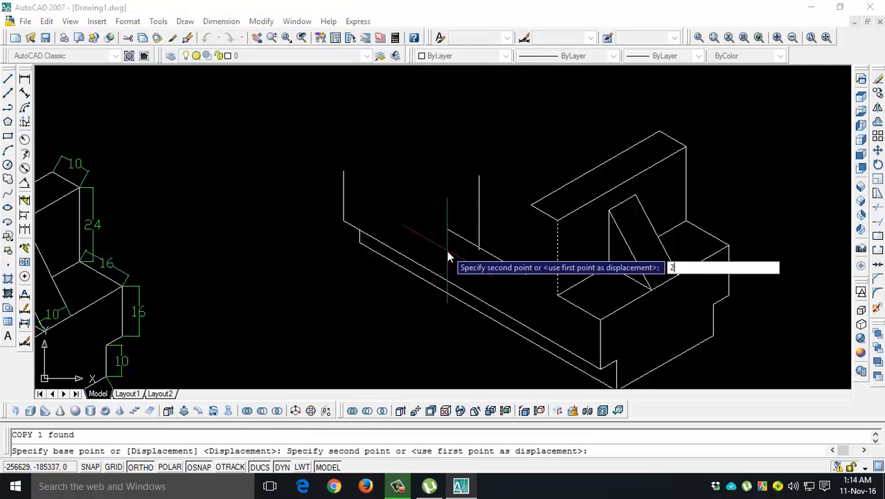
{"action": "key", "text": "Return"}
{"action": "key", "text": "Return"}
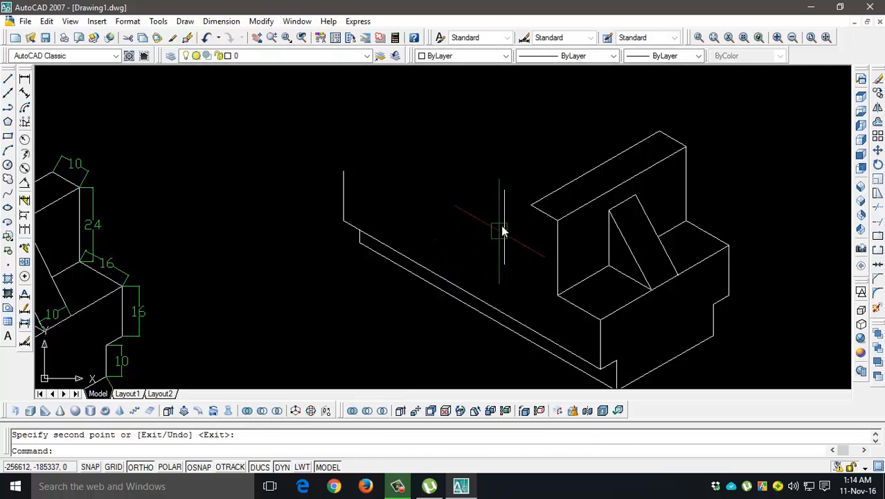
Draw a 16-unit vertical line down from the copied vertical's top end and erase the 24-unit copy
{"action": "type", "text": "l"}
{"action": "key", "text": "Return"}
{"action": "scroll", "coordinate": [505, 199], "scroll_direction": "up", "scroll_amount": 3}
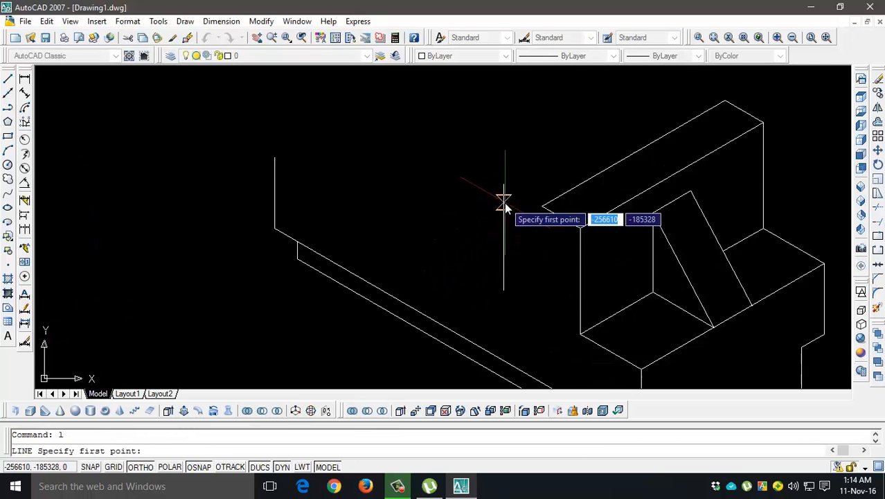
{"action": "left_click", "coordinate": [505, 174]}
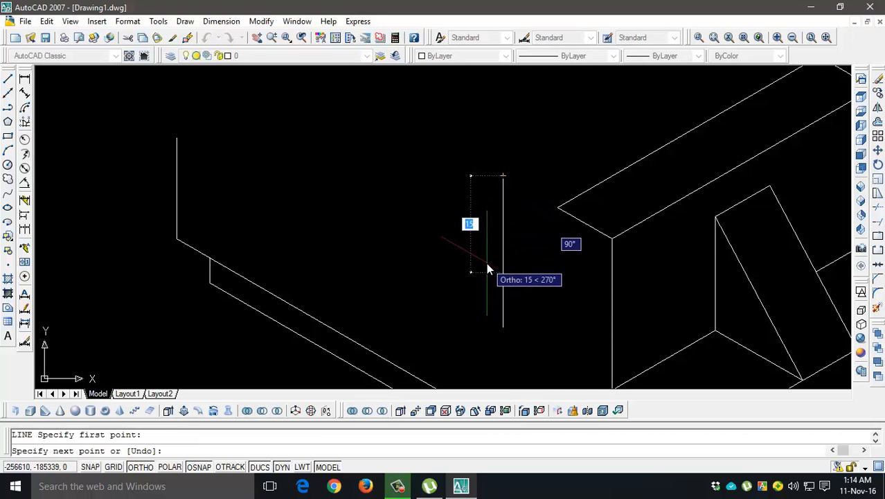
{"action": "type", "text": "1"}
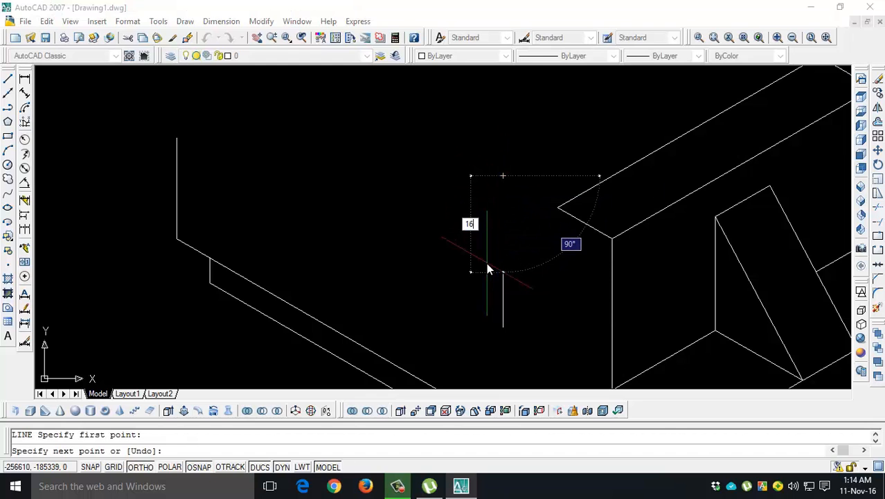
{"action": "key", "text": "Return"}
{"action": "key", "text": "Return"}
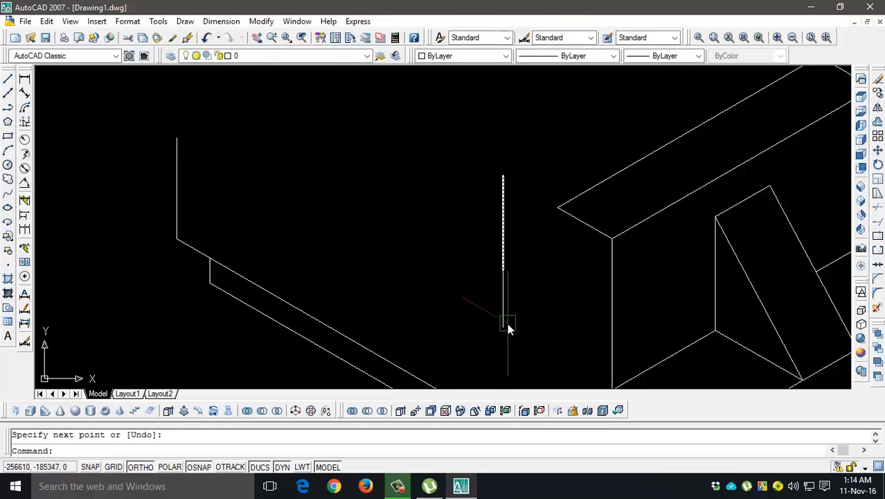
{"action": "left_click", "coordinate": [505, 327]}
{"action": "key", "text": "Delete"}
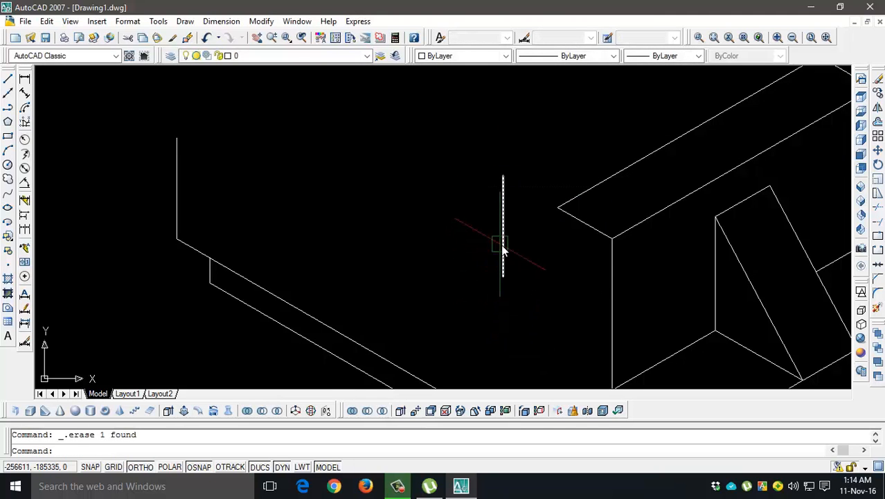
Draw a line from the wall's rear top corner across the 16-unit vertical along the 210° direction, and trim both overhanging ends at their crossing
{"action": "type", "text": "l"}
{"action": "key", "text": "Return"}
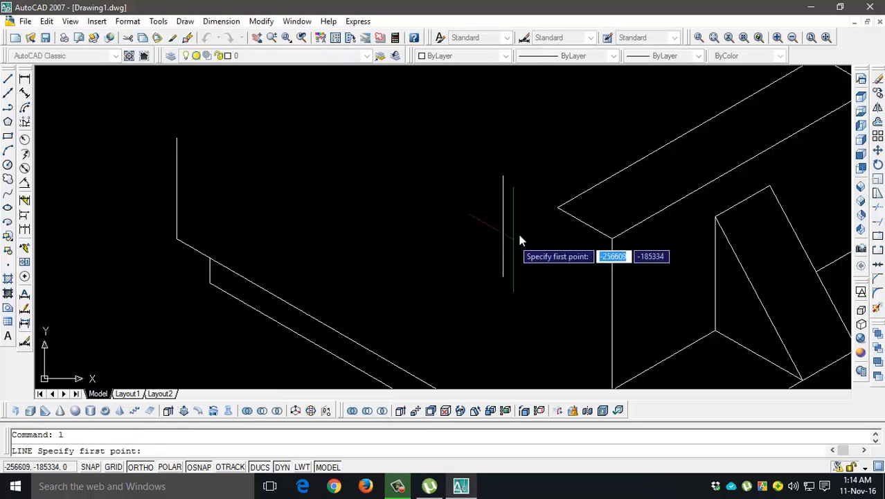
{"action": "left_click", "coordinate": [557, 206]}
{"action": "key", "text": "F5"}
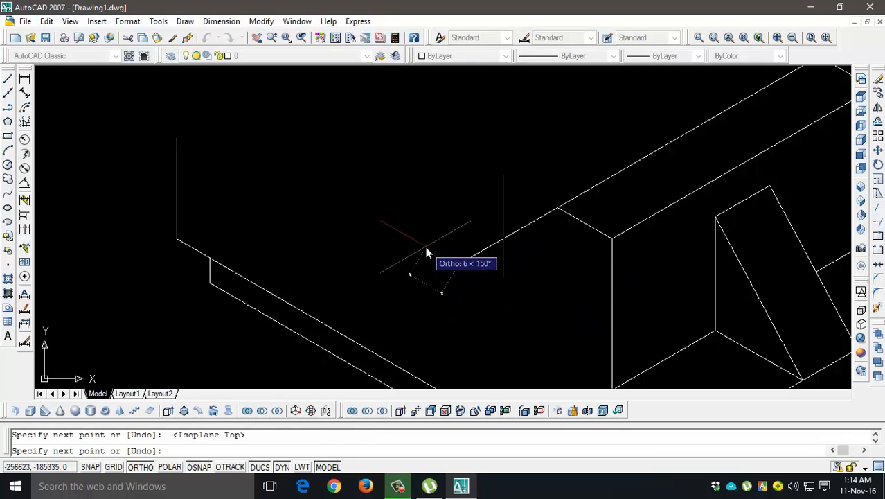
{"action": "left_click", "coordinate": [428, 250]}
{"action": "key", "text": "Return"}
{"action": "type", "text": "tr"}
{"action": "key", "text": "Return"}
{"action": "key", "text": "Return"}
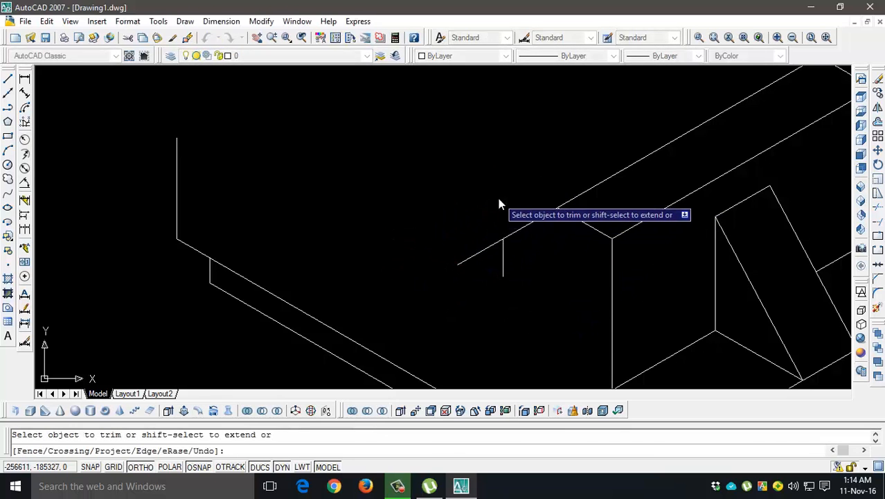
{"action": "left_click", "coordinate": [475, 261]}
{"action": "key", "text": "Escape"}
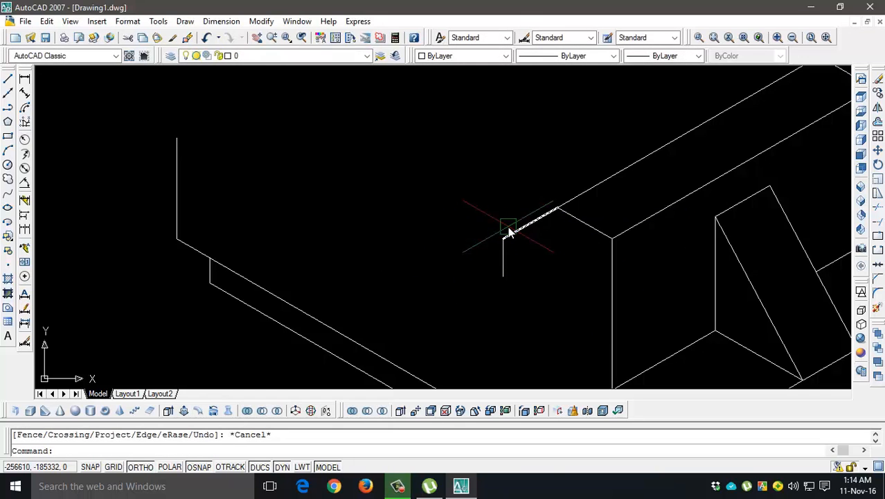
Draw the recess's 24-unit floor edge from the lower end of the trimmed vertical along the 150° direction
{"action": "type", "text": "l"}
{"action": "key", "text": "Return"}
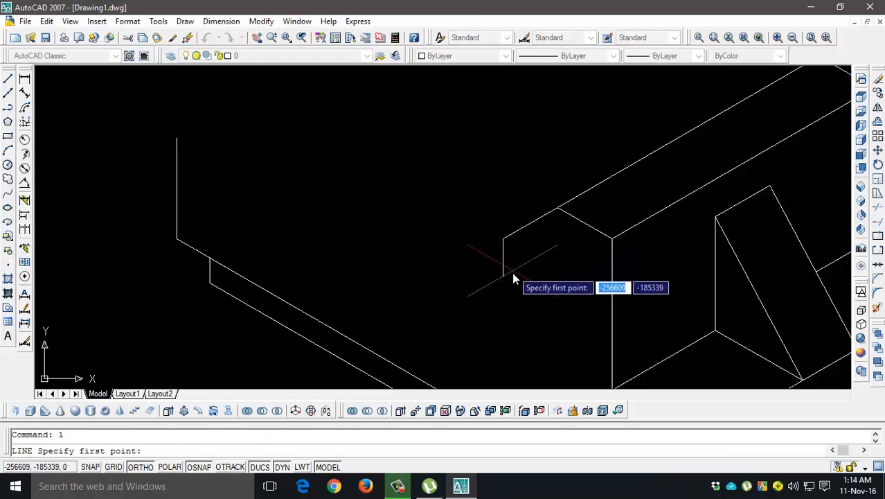
{"action": "left_click", "coordinate": [504, 278]}
{"action": "scroll", "coordinate": [374, 246], "scroll_direction": "down", "scroll_amount": 3}
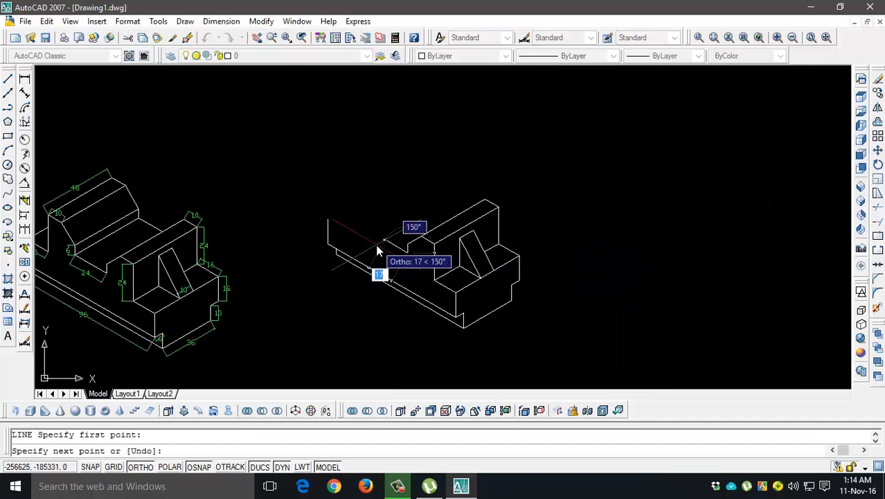
{"action": "mouse_move", "coordinate": [373, 249]}
{"action": "middle_mouse_down"}
{"action": "mouse_move", "coordinate": [502, 251]}
{"action": "mouse_move", "coordinate": [585, 233]}
{"action": "middle_mouse_up"}
{"action": "scroll", "coordinate": [501, 254], "scroll_direction": "up", "scroll_amount": 2}
{"action": "type", "text": "24"}
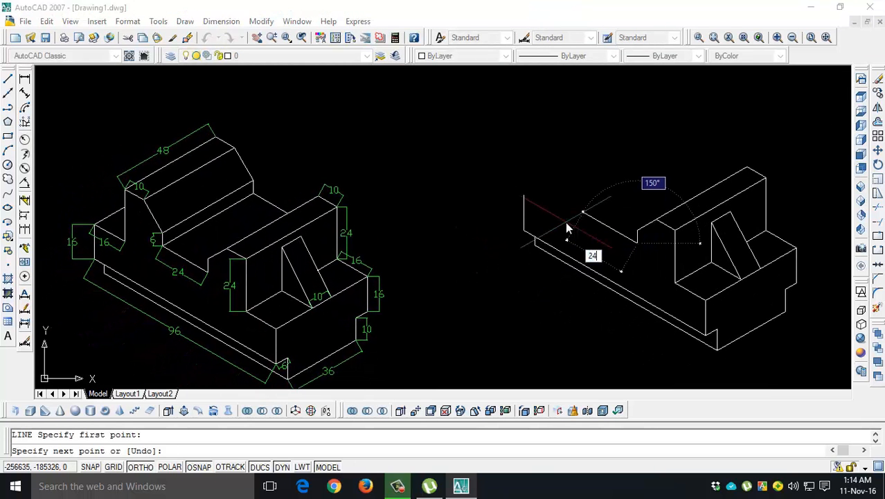
{"action": "key", "text": "Return"}
{"action": "key", "text": "Return"}
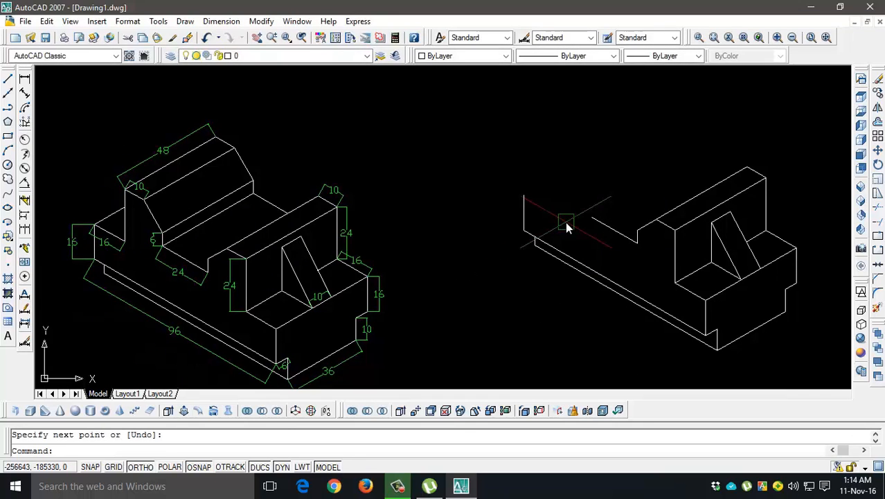
Copy the recess's short vertical edge from its lower end to the far end of the 24-unit floor edge
{"action": "type", "text": "c"}
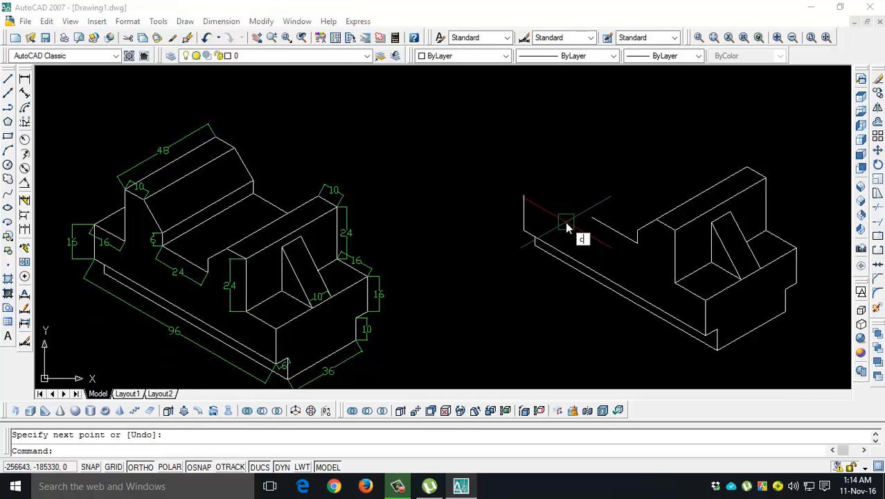
{"action": "type", "text": "o"}
{"action": "key", "text": "Return"}
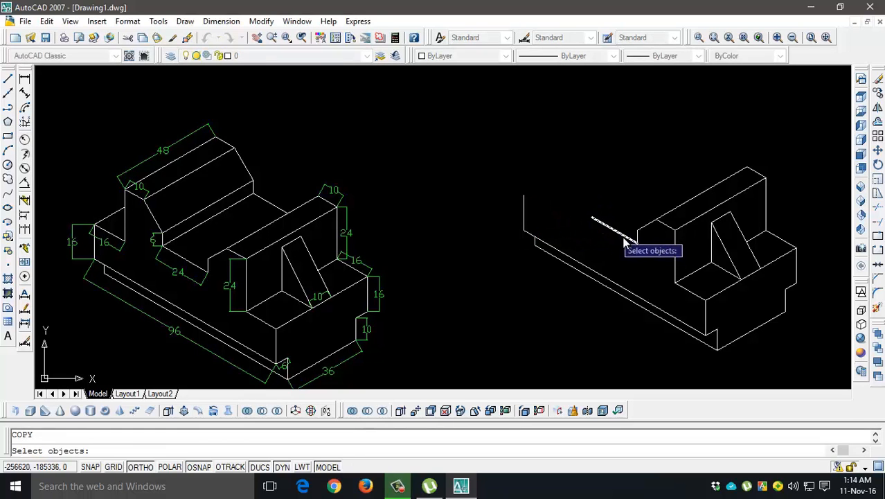
{"action": "scroll", "coordinate": [641, 238], "scroll_direction": "up", "scroll_amount": 1}
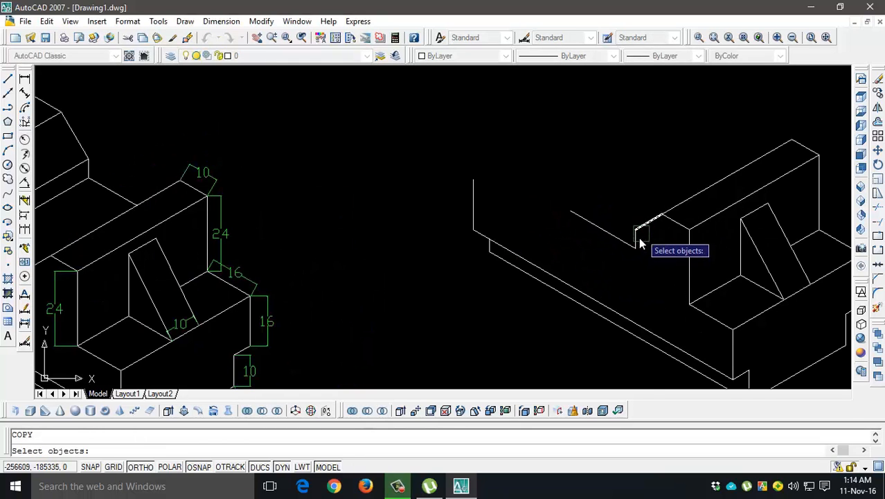
{"action": "scroll", "coordinate": [636, 238], "scroll_direction": "up", "scroll_amount": 1}
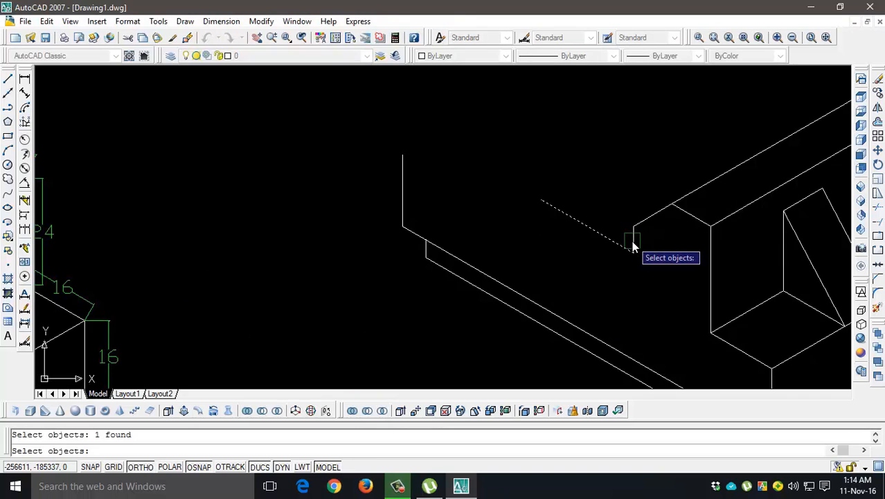
{"action": "scroll", "coordinate": [632, 240], "scroll_direction": "up", "scroll_amount": 2}
{"action": "key", "text": "Return"}
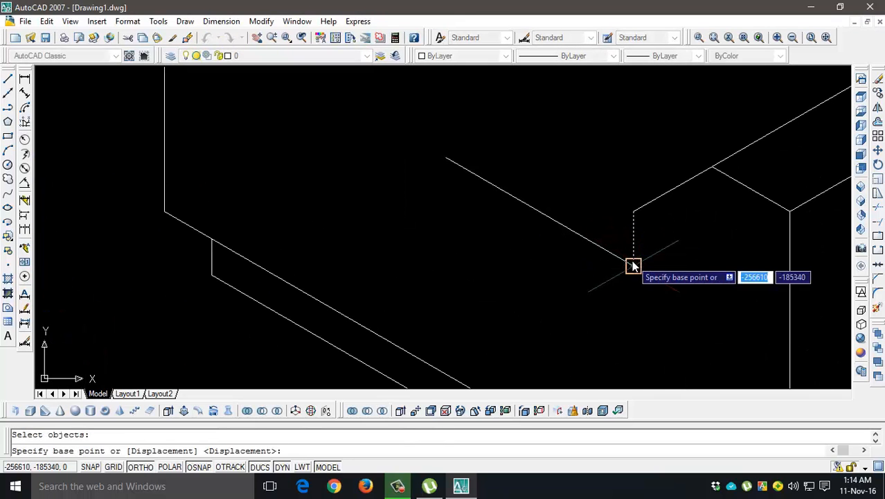
{"action": "left_click", "coordinate": [633, 266]}
{"action": "left_click", "coordinate": [577, 168]}
{"action": "key", "text": "Return"}
{"action": "scroll", "coordinate": [576, 174], "scroll_direction": "down", "scroll_amount": 4}
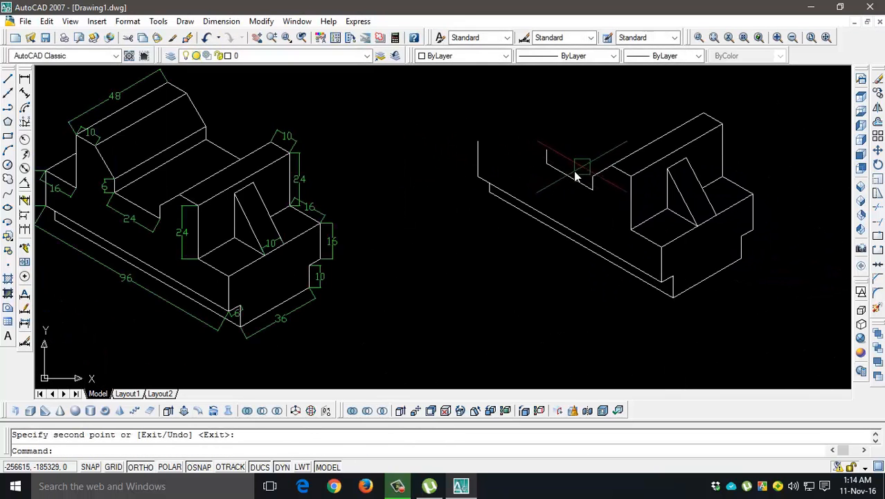
{"action": "middle_click_drag", "start_coordinate": [575, 174], "coordinate": [631, 206]}
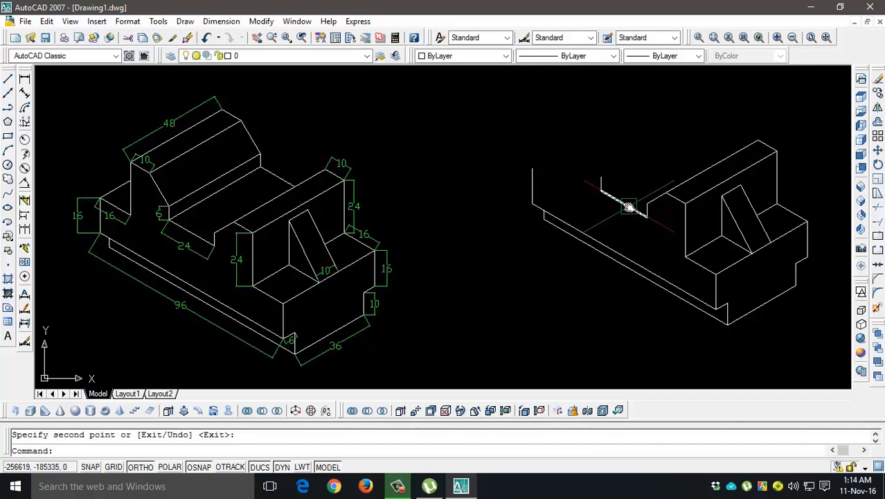
Copy the wall's left 24-unit vertical edge 64 units back along the 150° direction
{"action": "key", "text": "Return"}
{"action": "left_click", "coordinate": [686, 232]}
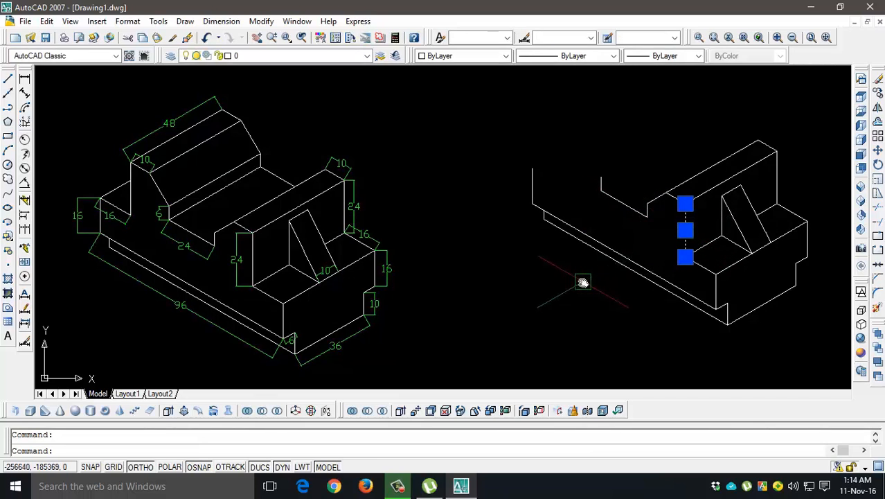
{"action": "type", "text": "co"}
{"action": "key", "text": "Return"}
{"action": "left_click", "coordinate": [580, 306]}
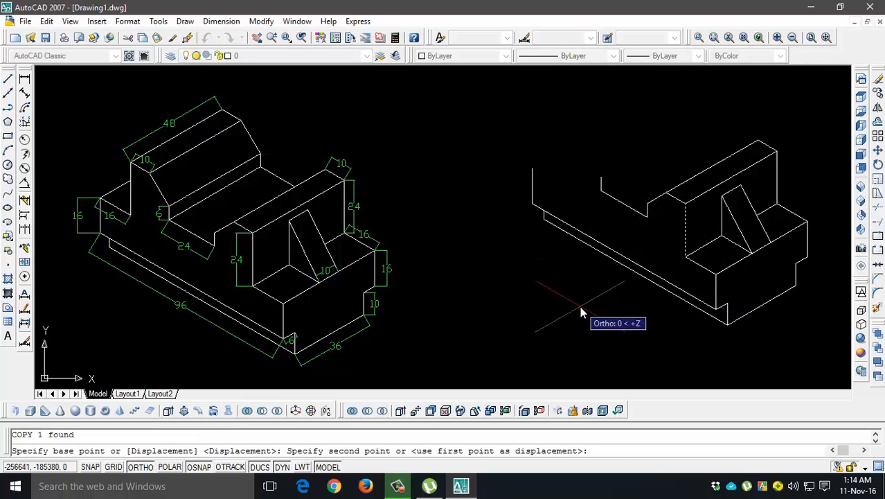
{"action": "type", "text": "64"}
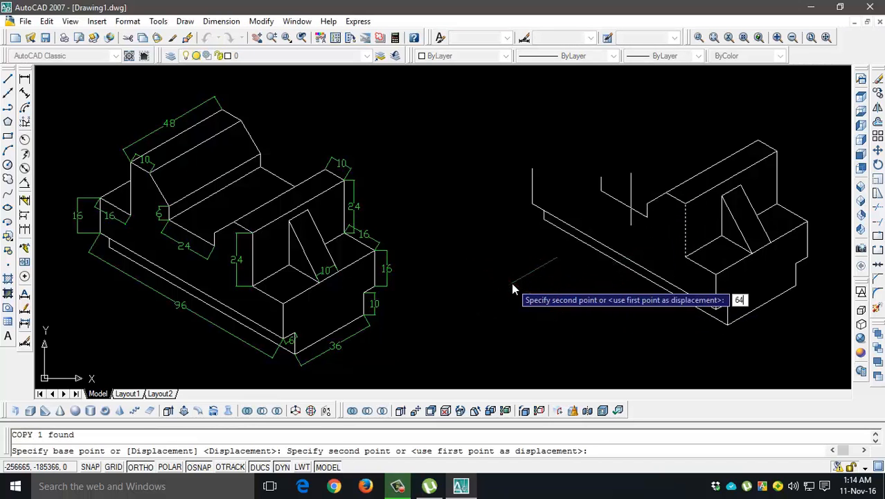
{"action": "key", "text": "Return"}
{"action": "key", "text": "Return"}
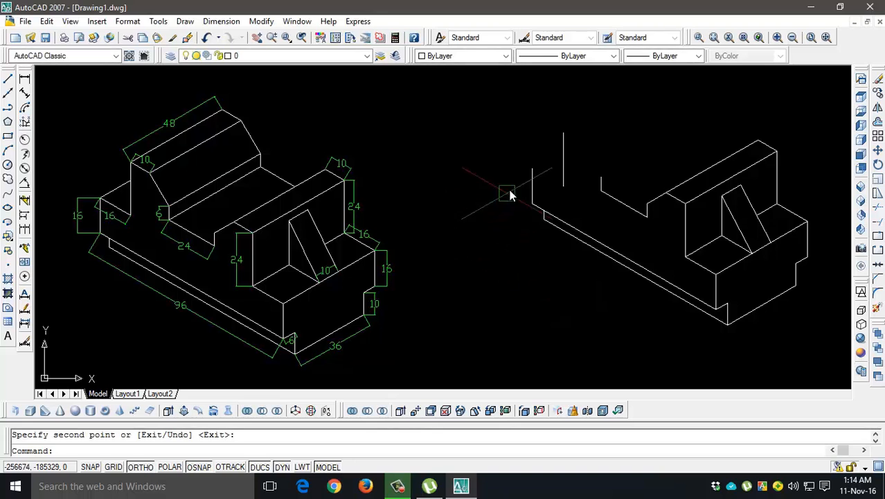
Draw the rear ledge's edge from the top of the block's rear vertical to the lower end of the newly copied vertical
{"action": "type", "text": "l"}
{"action": "key", "text": "Return"}
{"action": "scroll", "coordinate": [535, 168], "scroll_direction": "up", "scroll_amount": 2}
{"action": "left_click", "coordinate": [536, 164]}
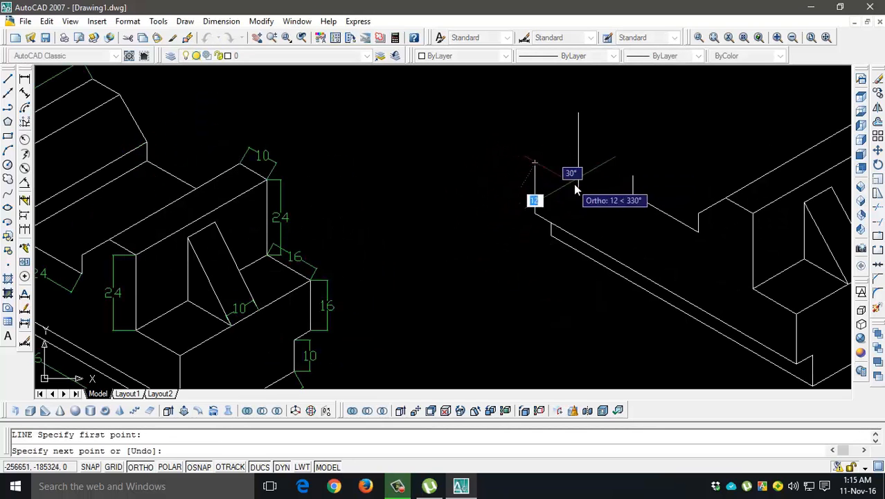
{"action": "left_click", "coordinate": [579, 189]}
{"action": "key", "text": "Return"}
{"action": "scroll", "coordinate": [618, 170], "scroll_direction": "down", "scroll_amount": 2}
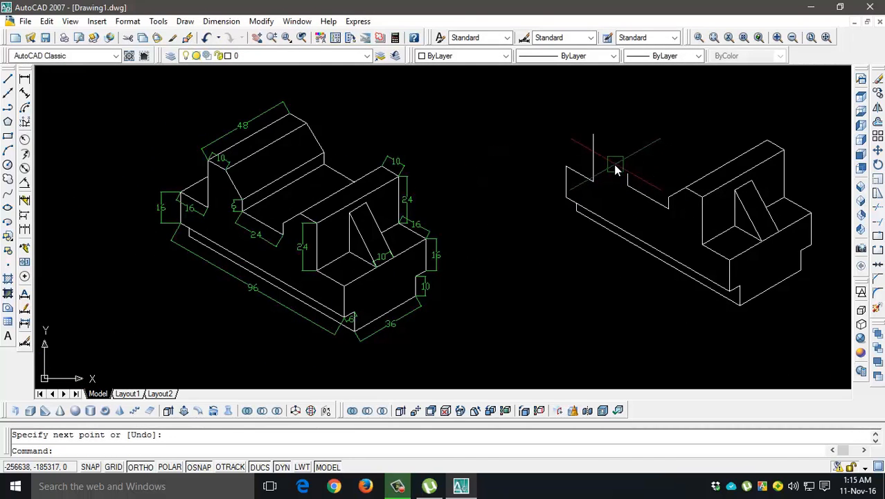
Draw a 10-unit top edge from the copied rear vertical's upper end along the 330° direction
{"action": "type", "text": "l"}
{"action": "key", "text": "Return"}
{"action": "left_click", "coordinate": [590, 137]}
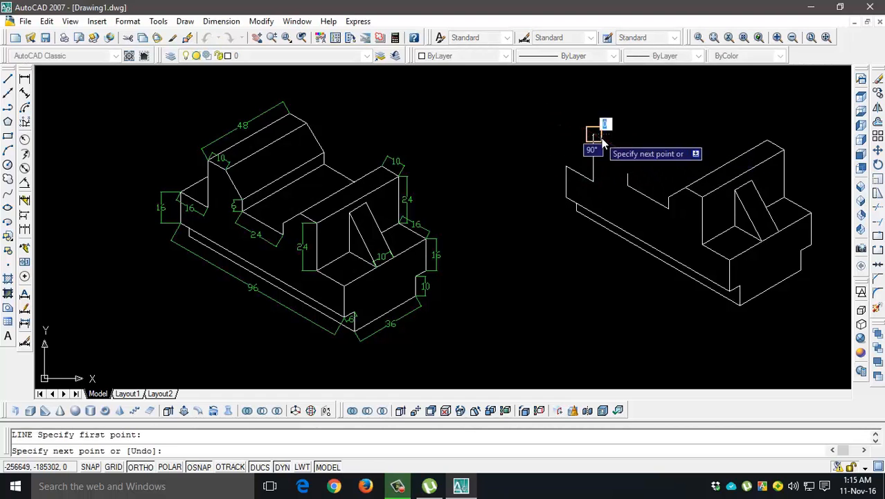
{"action": "type", "text": "10"}
{"action": "key", "text": "Return"}
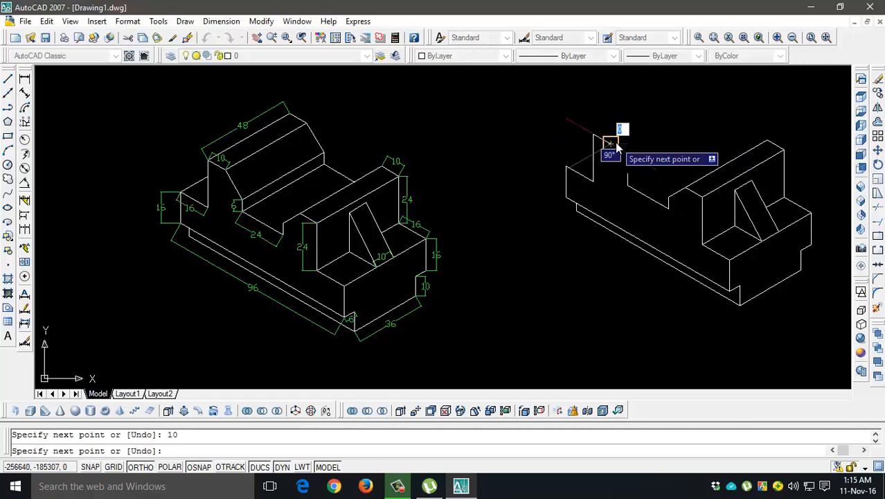
{"action": "key", "text": "Return"}
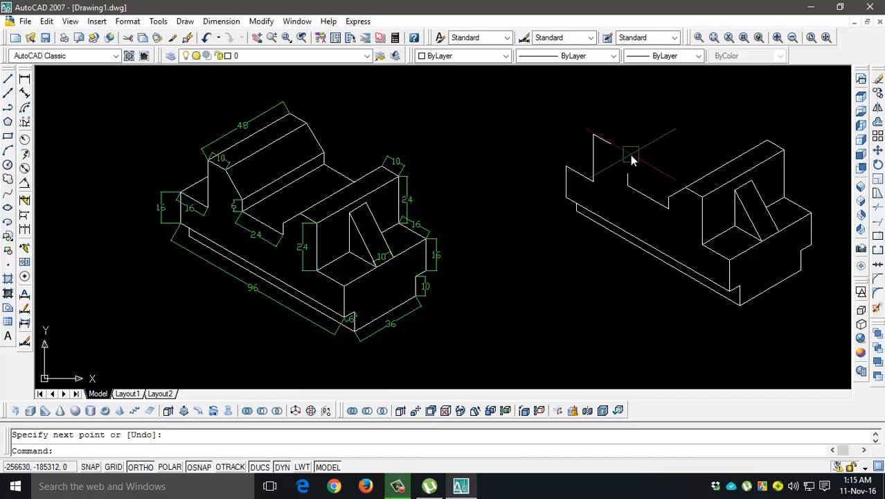
Draw the sloping edge from the end of the 10-unit top edge to the top of the recess's short rear vertical
{"action": "key", "text": "Return"}
{"action": "left_click", "coordinate": [608, 143]}
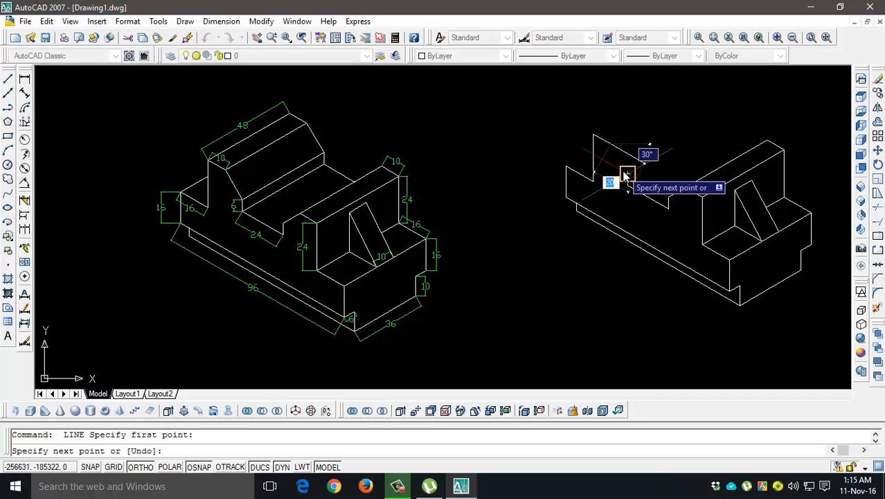
{"action": "left_click", "coordinate": [626, 175]}
{"action": "key", "text": "Return"}
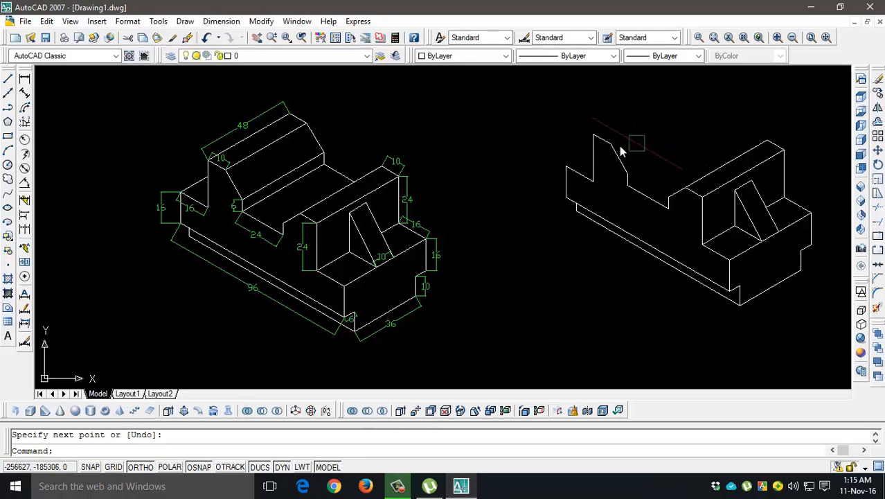
Copy the rear block's top edge, sloping edge and short vertical together 48 units along the 30° direction
{"action": "scroll", "coordinate": [618, 146], "scroll_direction": "up", "scroll_amount": 2}
{"action": "left_click", "coordinate": [594, 135]}
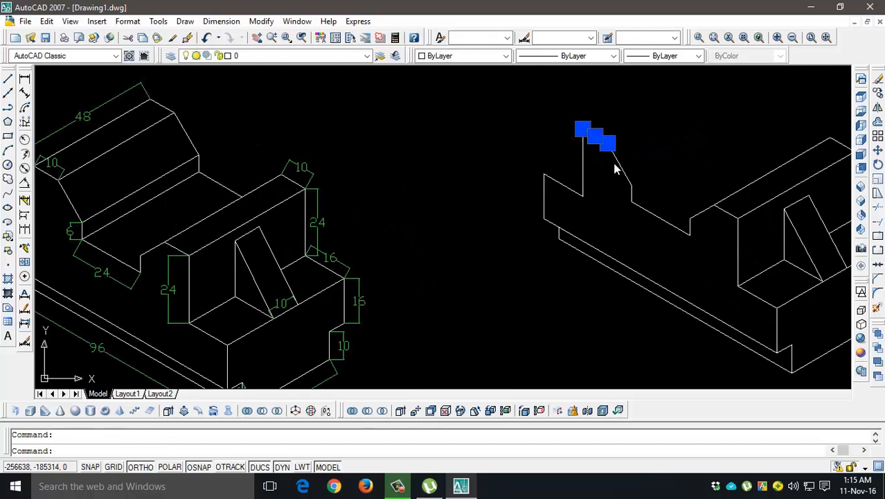
{"action": "left_click", "coordinate": [615, 164]}
{"action": "scroll", "coordinate": [628, 203], "scroll_direction": "up", "scroll_amount": 1}
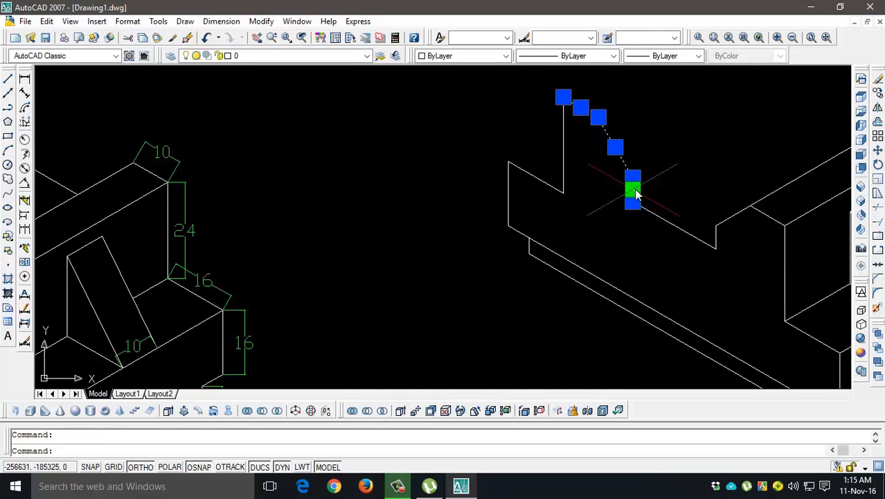
{"action": "type", "text": "co"}
{"action": "key", "text": "Return"}
{"action": "scroll", "coordinate": [634, 189], "scroll_direction": "down", "scroll_amount": 1}
{"action": "left_click", "coordinate": [509, 149]}
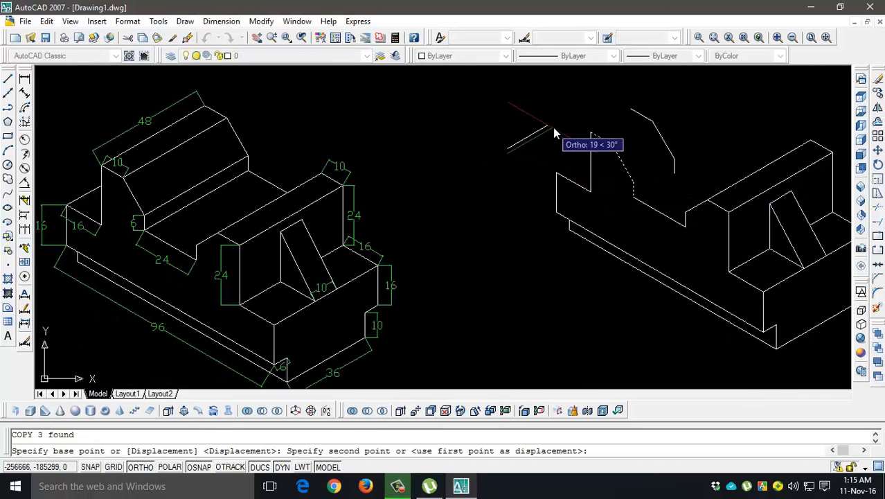
{"action": "type", "text": "46"}
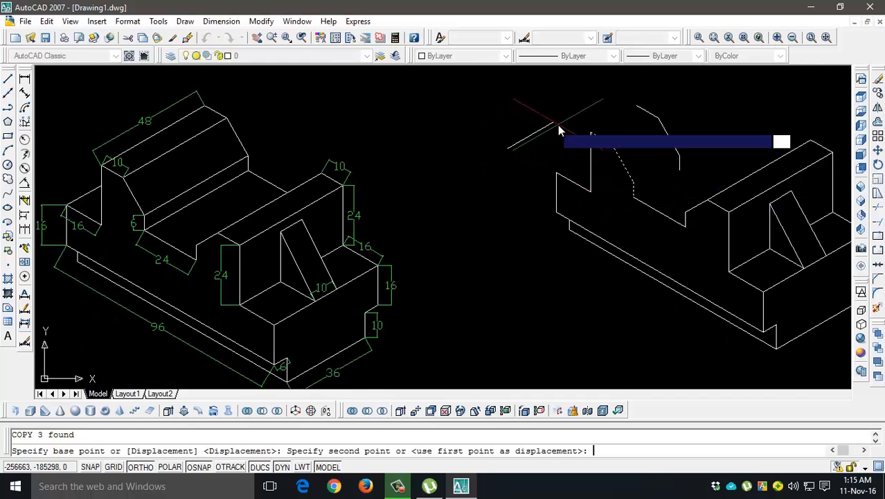
{"action": "key", "text": "Return"}
{"action": "key", "text": "Return"}
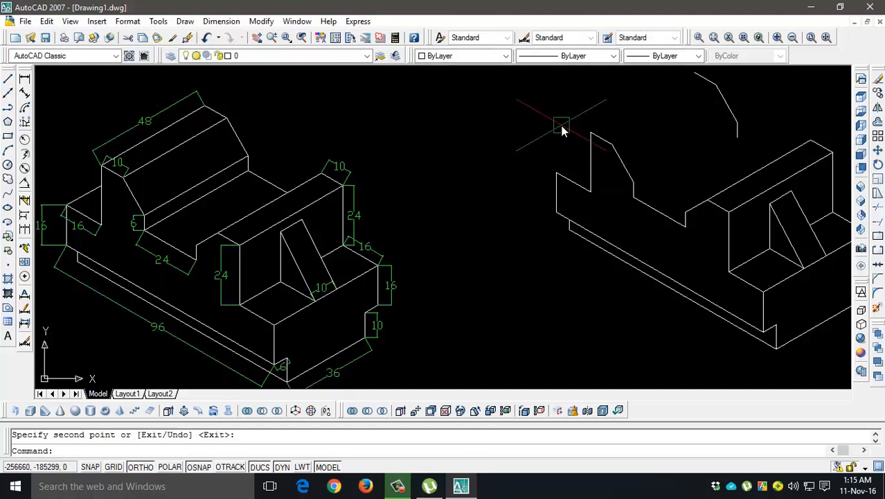
Draw the rear block's long upper edge from the original profile's peak corner to the matching corner of the copied profile
{"action": "type", "text": "l"}
{"action": "key", "text": "Return"}
{"action": "left_click", "coordinate": [590, 133]}
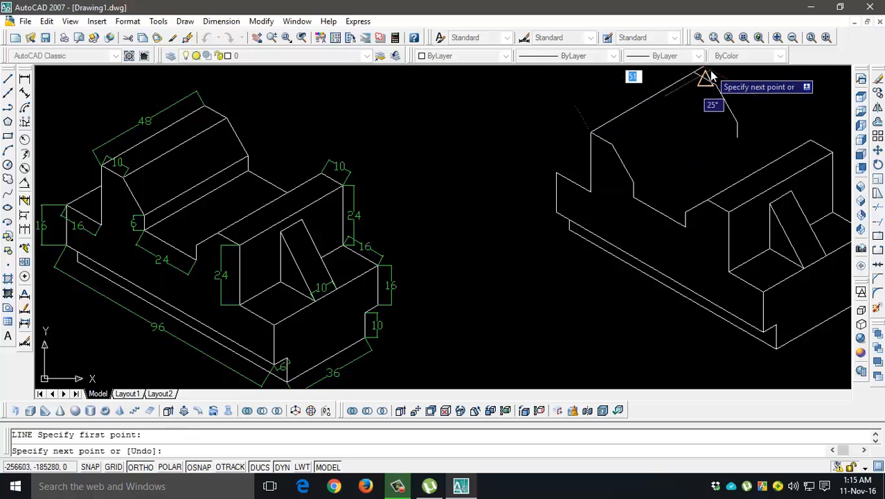
{"action": "left_click", "coordinate": [696, 73]}
{"action": "key", "text": "Return"}
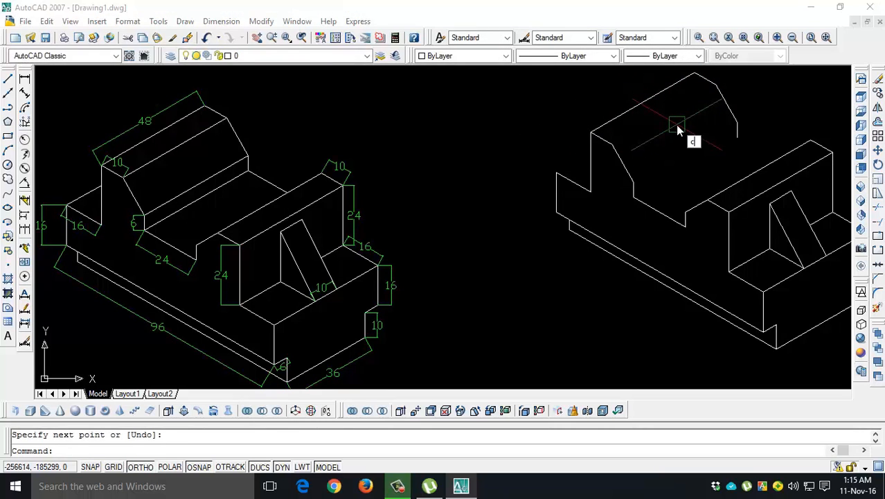
Copy the long upper edge to the slope's upper corner and to both ends of the short vertical below it
{"action": "type", "text": "co"}
{"action": "key", "text": "Return"}
{"action": "left_click", "coordinate": [644, 112]}
{"action": "key", "text": "Return"}
{"action": "left_click", "coordinate": [590, 133]}
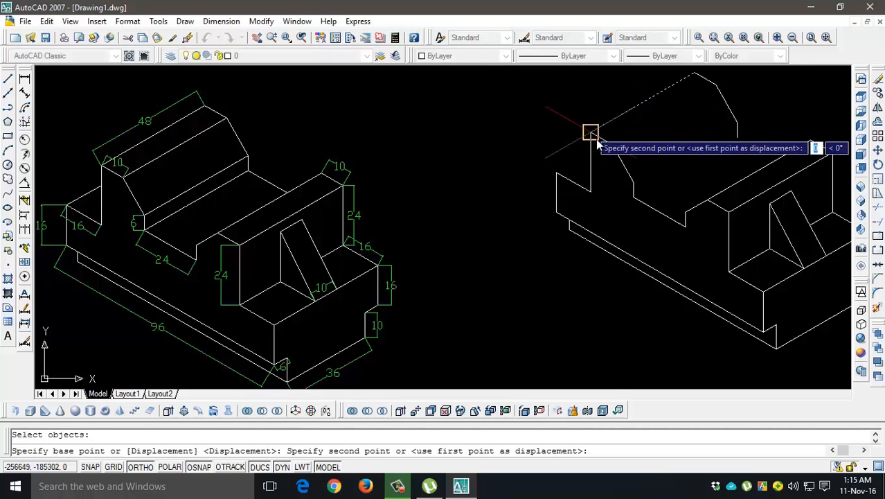
{"action": "left_click", "coordinate": [613, 144]}
{"action": "left_click", "coordinate": [633, 192]}
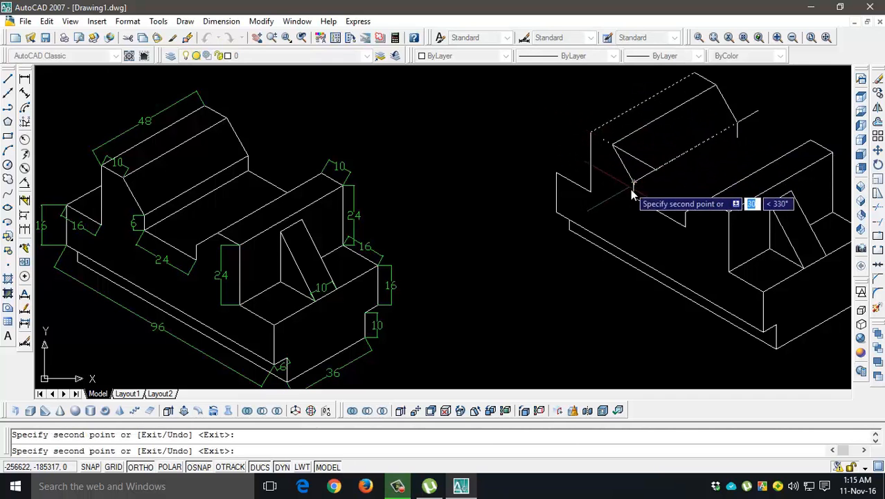
{"action": "key", "text": "Return"}
Draw the recess floor's far edge from the copied short vertical's lower end along the 330° direction, past the front wall's top edge
{"action": "middle_click_drag", "start_coordinate": [707, 184], "coordinate": [612, 199]}
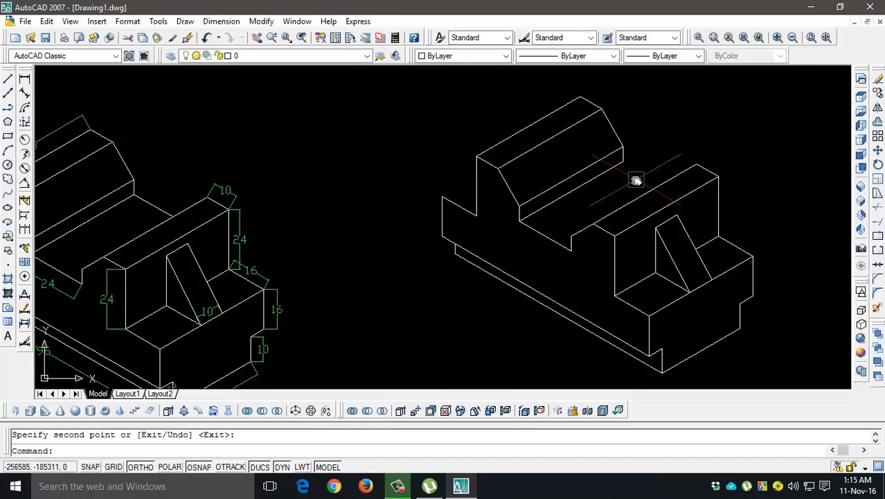
{"action": "type", "text": "l"}
{"action": "key", "text": "Return"}
{"action": "left_click", "coordinate": [624, 161]}
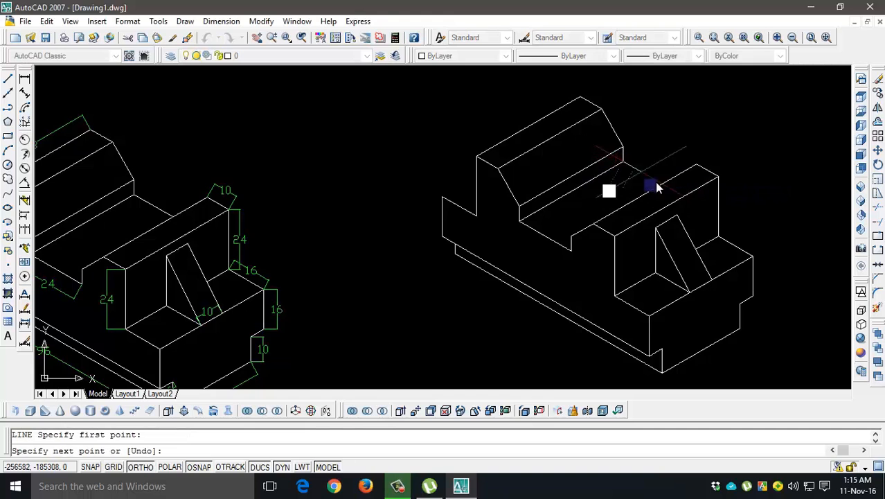
{"action": "scroll", "coordinate": [671, 189], "scroll_direction": "up", "scroll_amount": 3}
{"action": "left_click", "coordinate": [681, 196]}
{"action": "key", "text": "Return"}
Trim the recess floor's far edge where it overshoots the front wall's top edge
{"action": "type", "text": "tr"}
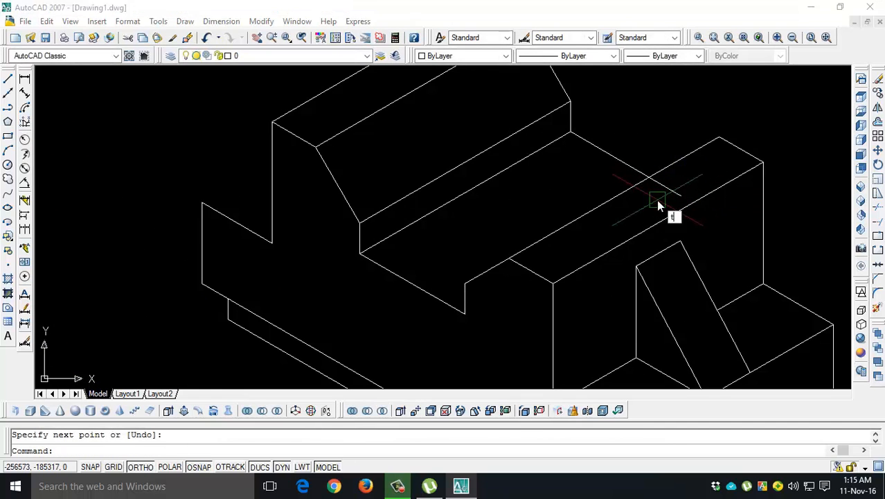
{"action": "key", "text": "Return"}
{"action": "key", "text": "Return"}
{"action": "key", "text": "Escape"}
{"action": "scroll", "coordinate": [589, 208], "scroll_direction": "down", "scroll_amount": 5}
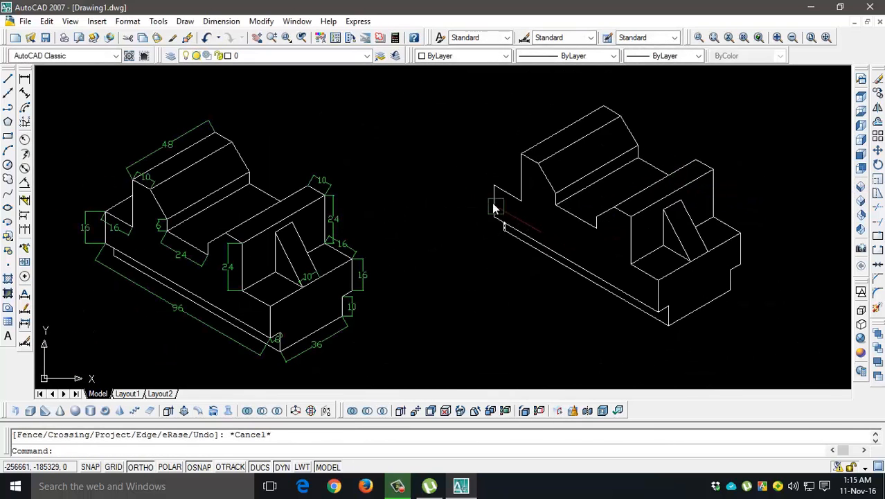
Draw the rear ledge's outer edge from its upper left corner along the 30° direction, past the rear block's tall vertical
{"action": "scroll", "coordinate": [489, 194], "scroll_direction": "up", "scroll_amount": 3}
{"action": "type", "text": "l"}
{"action": "key", "text": "Return"}
{"action": "left_click", "coordinate": [495, 188]}
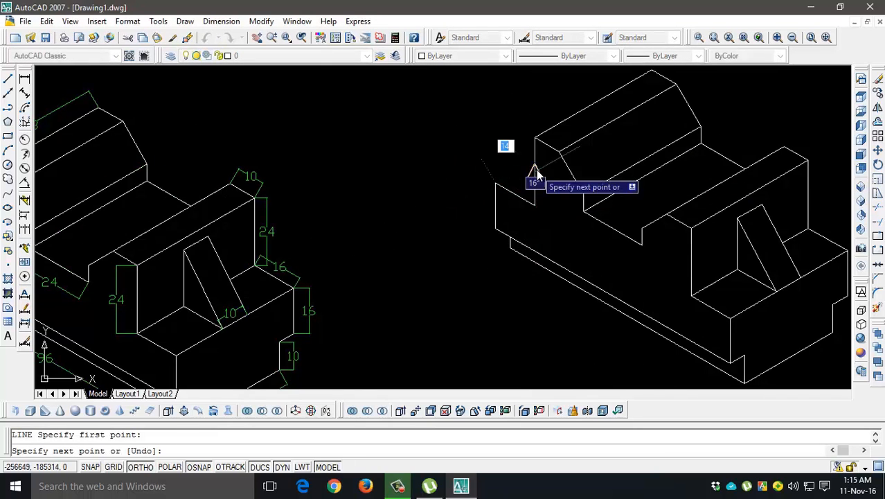
{"action": "scroll", "coordinate": [547, 153], "scroll_direction": "up", "scroll_amount": 3}
{"action": "key", "text": "Return"}
Trim the rear ledge's outer edge where it overshoots the rear block's tall vertical
{"action": "type", "text": "tr"}
{"action": "key", "text": "Return"}
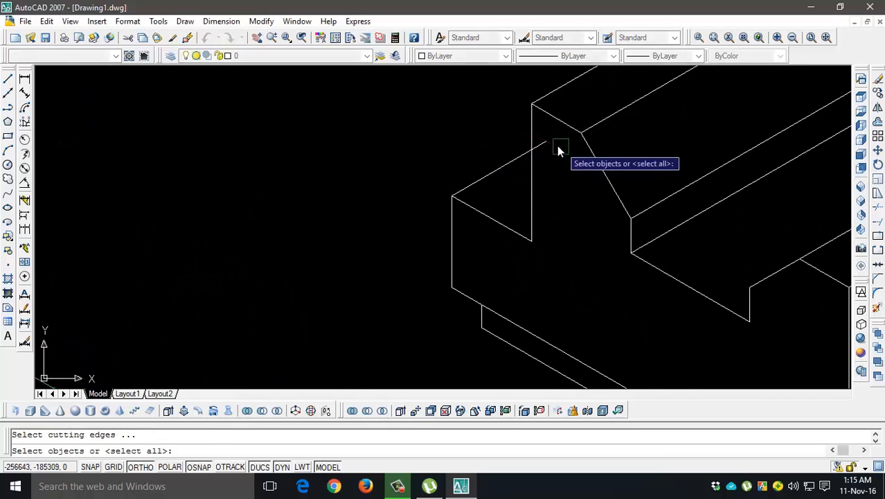
{"action": "key", "text": "Return"}
{"action": "scroll", "coordinate": [554, 156], "scroll_direction": "down", "scroll_amount": 3}
{"action": "key", "text": "Escape"}
{"action": "scroll", "coordinate": [722, 204], "scroll_direction": "up", "scroll_amount": 2}
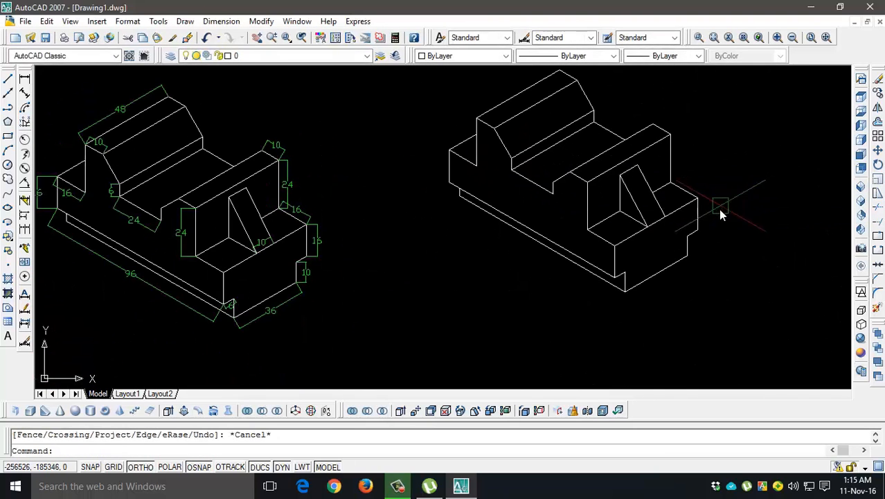
Turn off the dimension layer to hide the reference drawing's dimensions, keeping both isometric blocks in view
{"action": "middle_click_drag", "start_coordinate": [581, 250], "coordinate": [644, 273]}
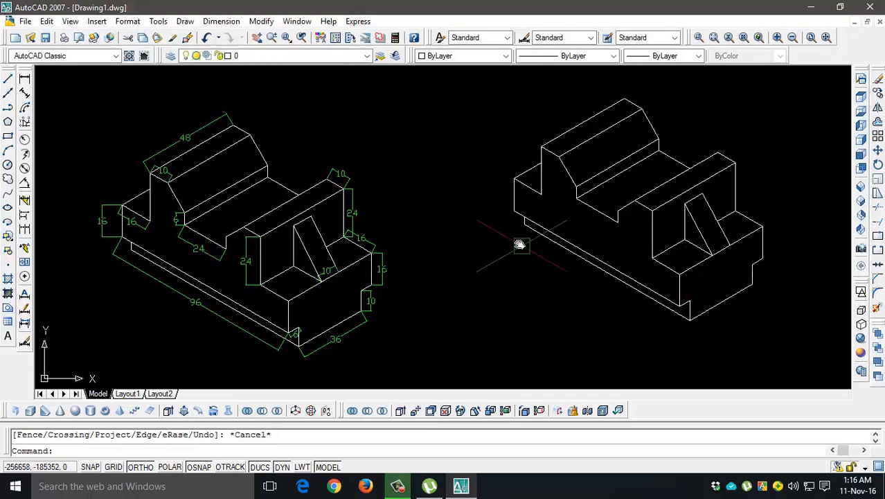
{"action": "middle_click_drag", "start_coordinate": [494, 288], "coordinate": [513, 291]}
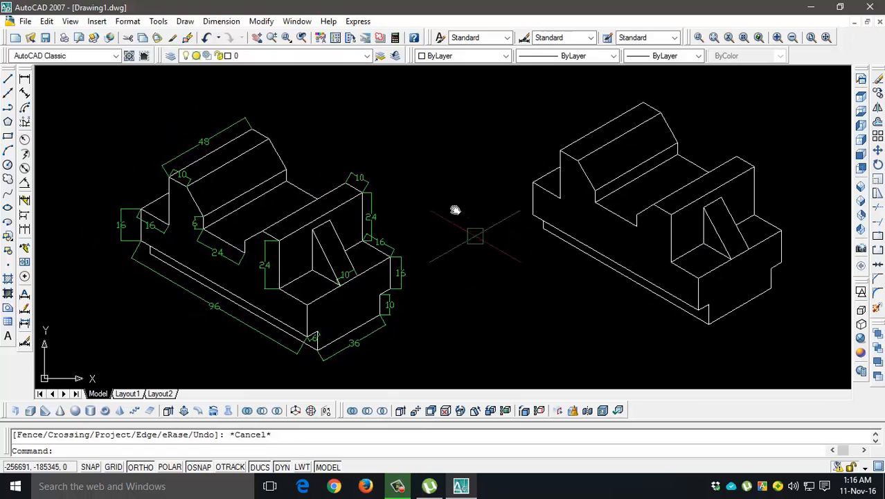
{"action": "left_click", "coordinate": [353, 57]}
{"action": "left_click", "coordinate": [186, 91]}
{"action": "left_click", "coordinate": [445, 123]}
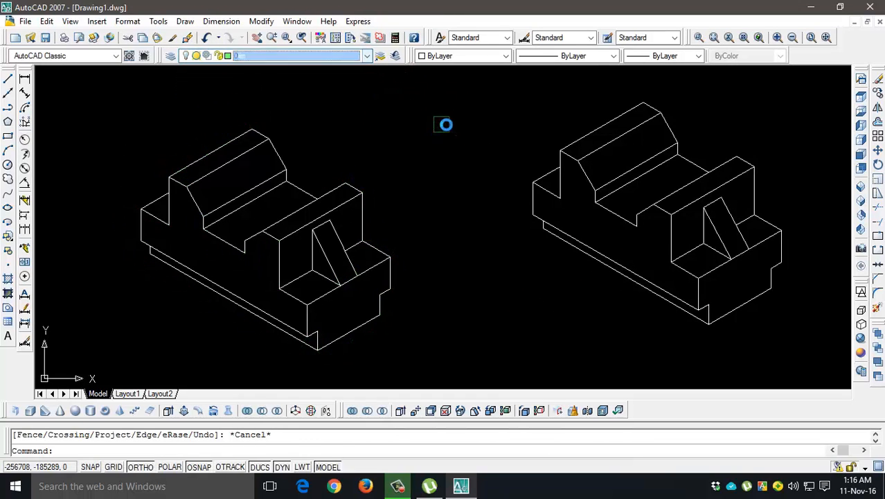
{"action": "scroll", "coordinate": [511, 152], "scroll_direction": "down", "scroll_amount": 2}
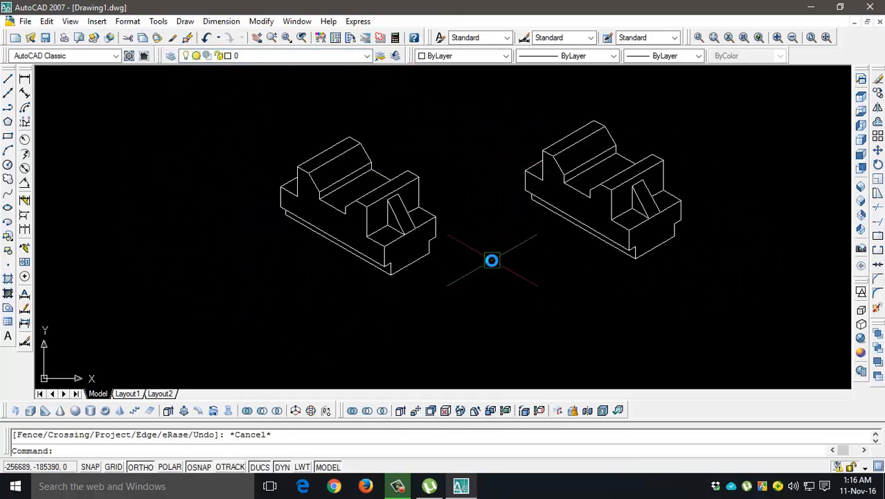